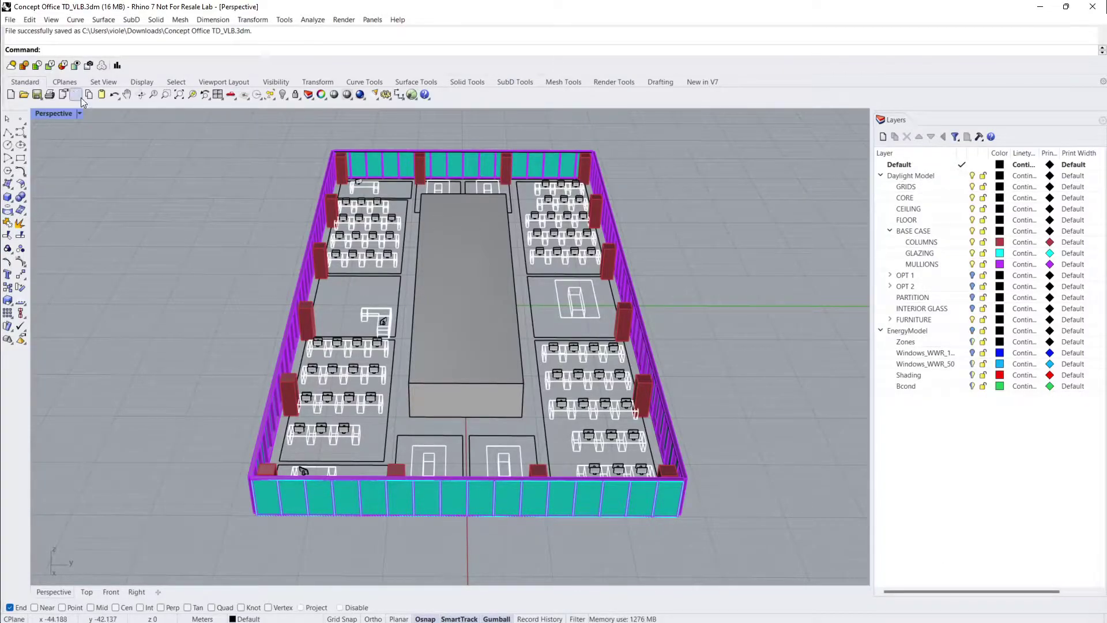
# Launch ClimateStudio Site Analysis and dock the CS Workflows panel beside the viewport.
pyautogui.click(11, 65)
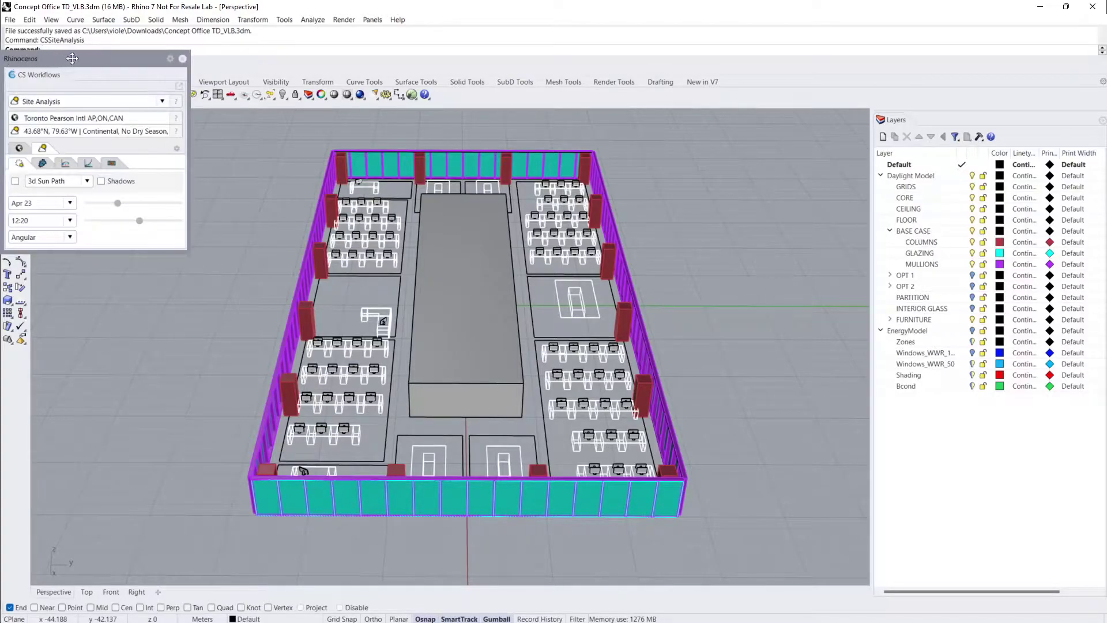
pyautogui.moveTo(74, 53)
pyautogui.mouseDown()
pyautogui.moveTo(455, 224)
pyautogui.moveTo(876, 231)
pyautogui.mouseUp()
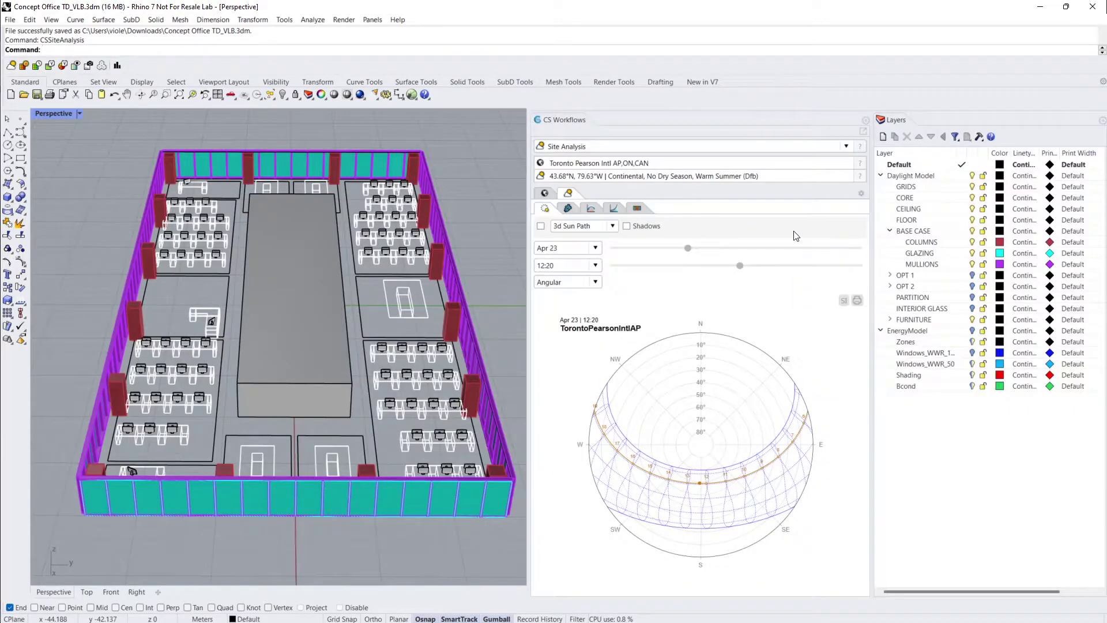
# Preview the Radiation Map, Illuminance, Daylight Availability and Annual Glare workflows.
pyautogui.click(23, 65)
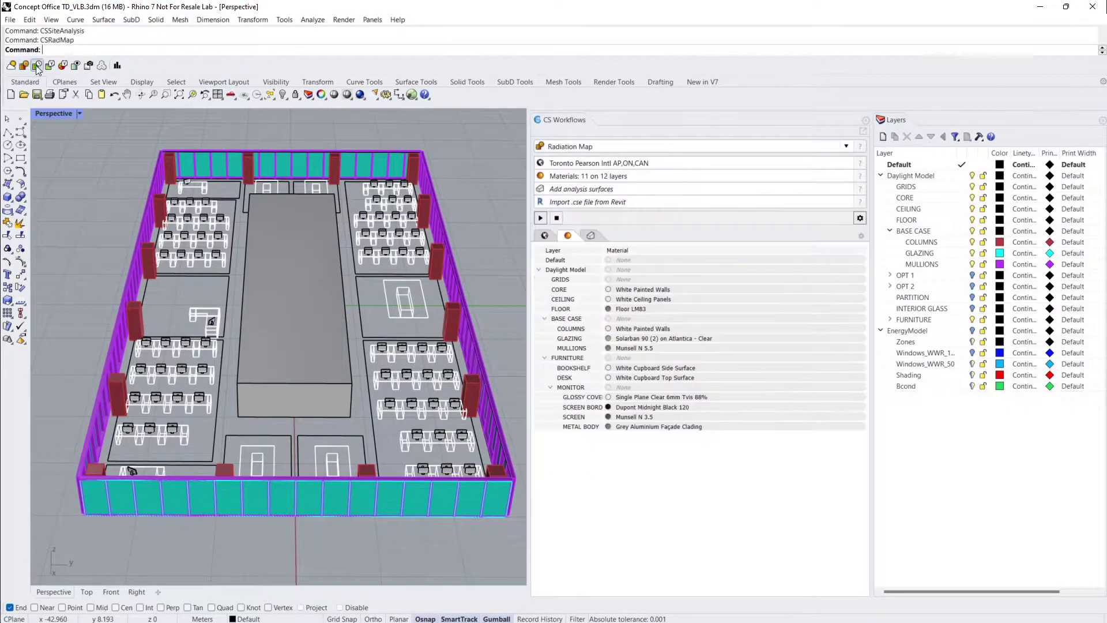
pyautogui.click(37, 65)
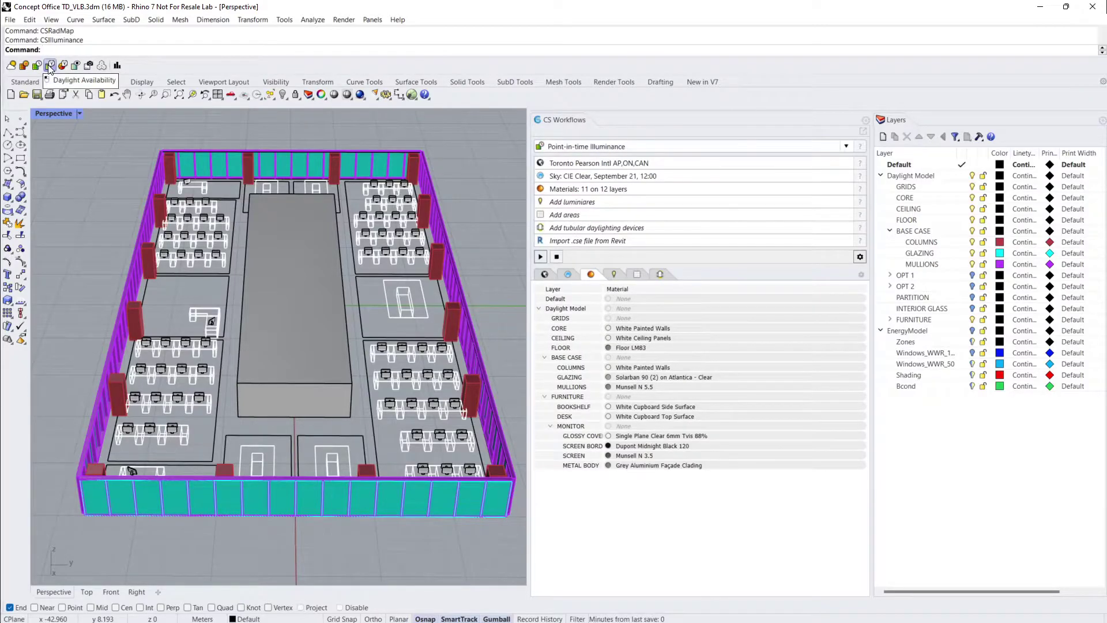
pyautogui.click(50, 65)
pyautogui.click(62, 66)
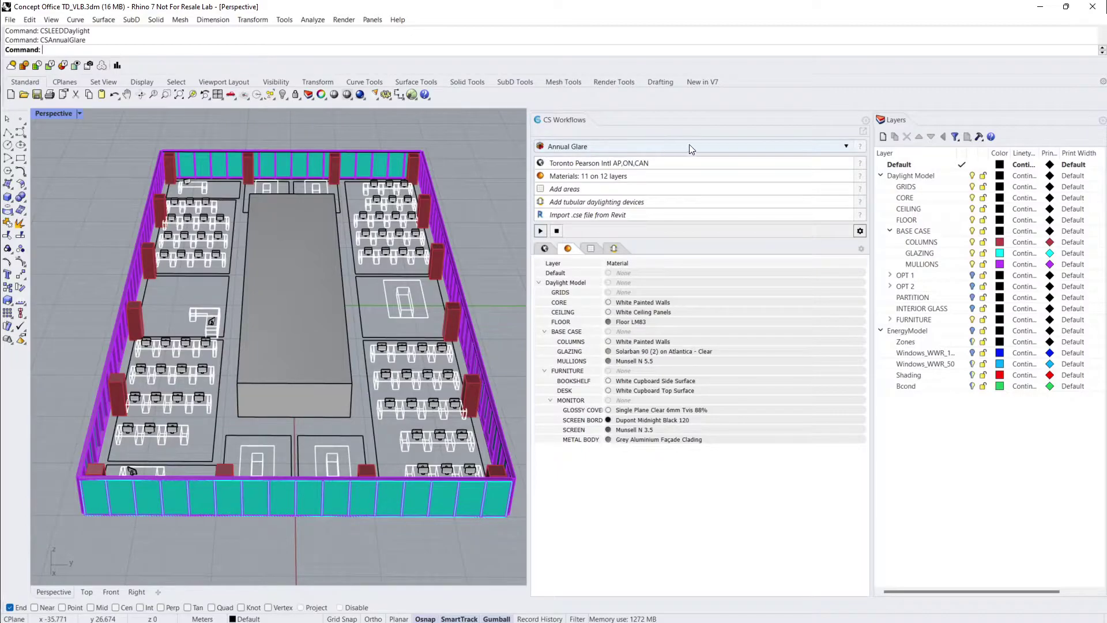
# Select Point-in-time Illuminance from the workflow dropdown.
pyautogui.click(605, 148)
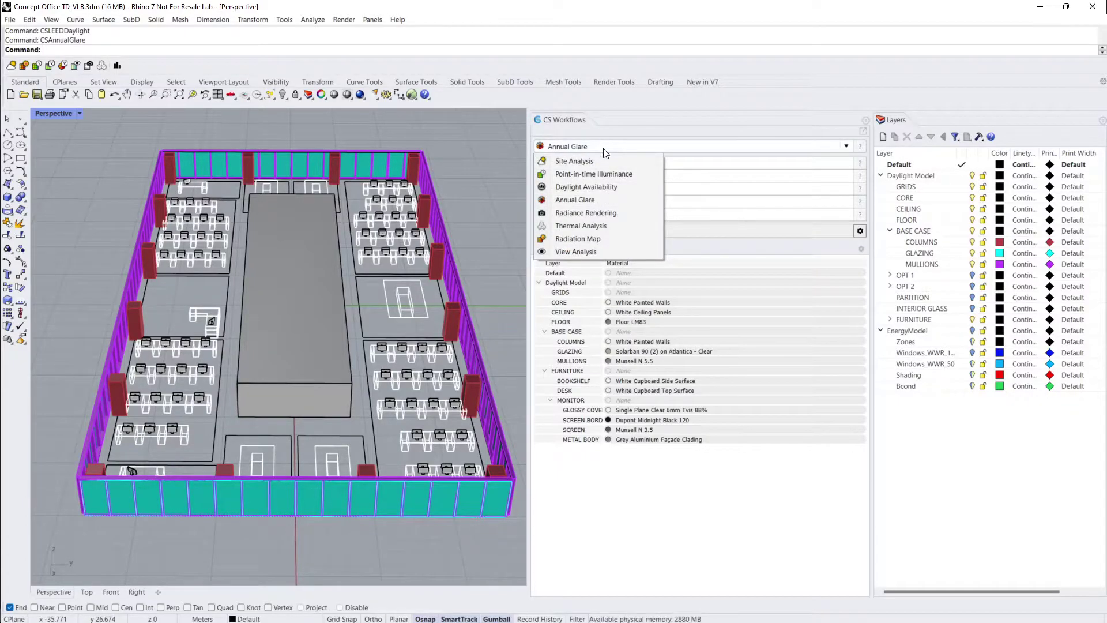
pyautogui.click(611, 174)
pyautogui.click(606, 146)
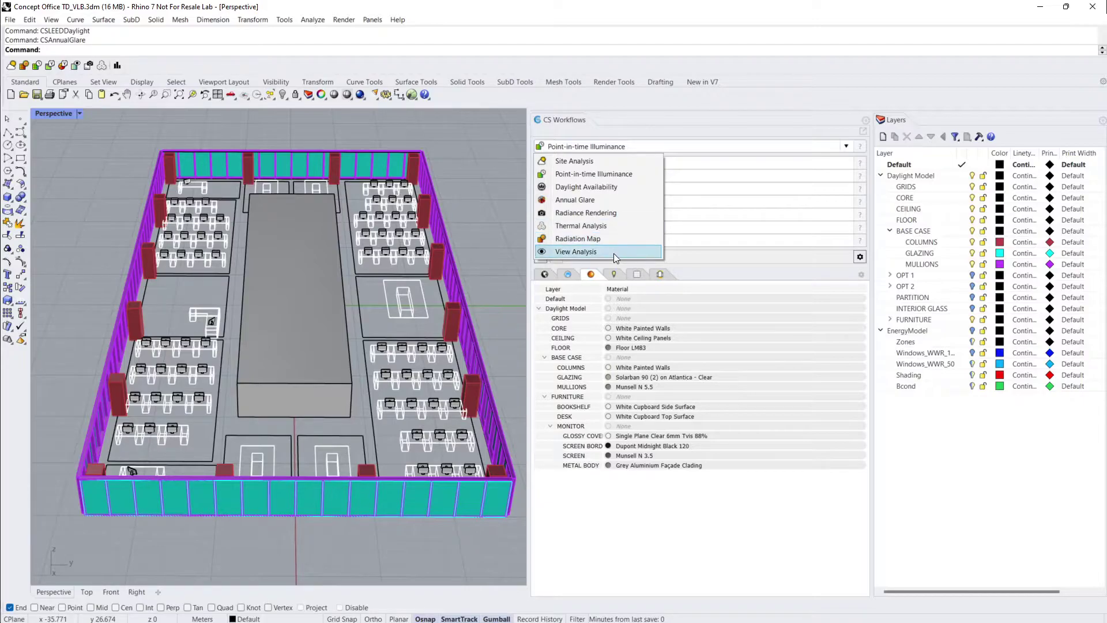
# Read the ClimateStudio Sky and Materials help pages in Firefox, then close the browser.
pyautogui.click(862, 147)
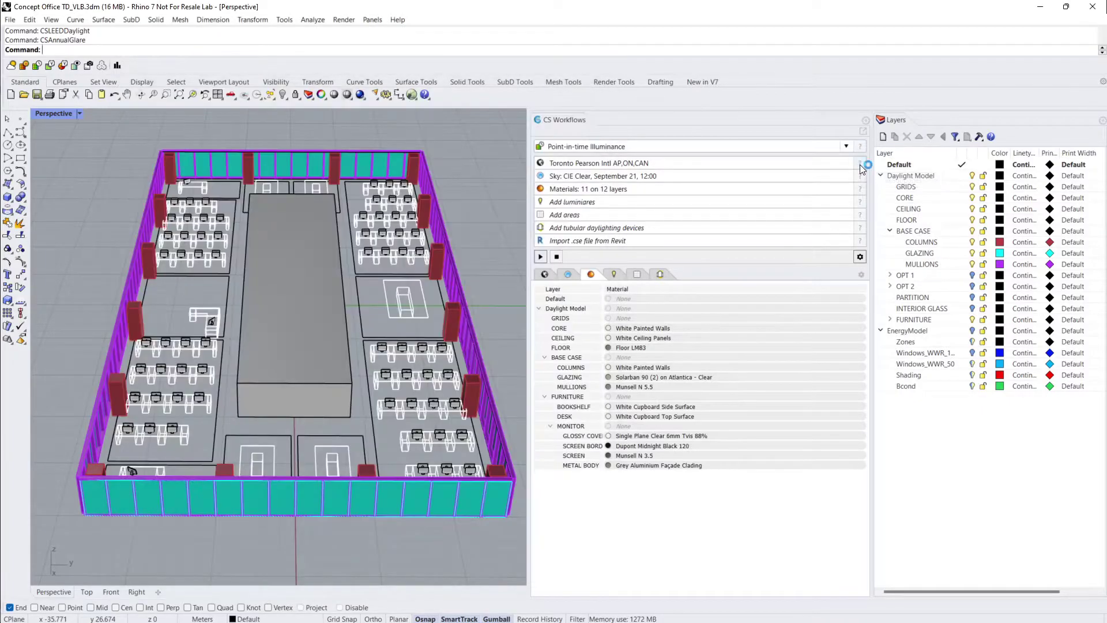
pyautogui.click(859, 175)
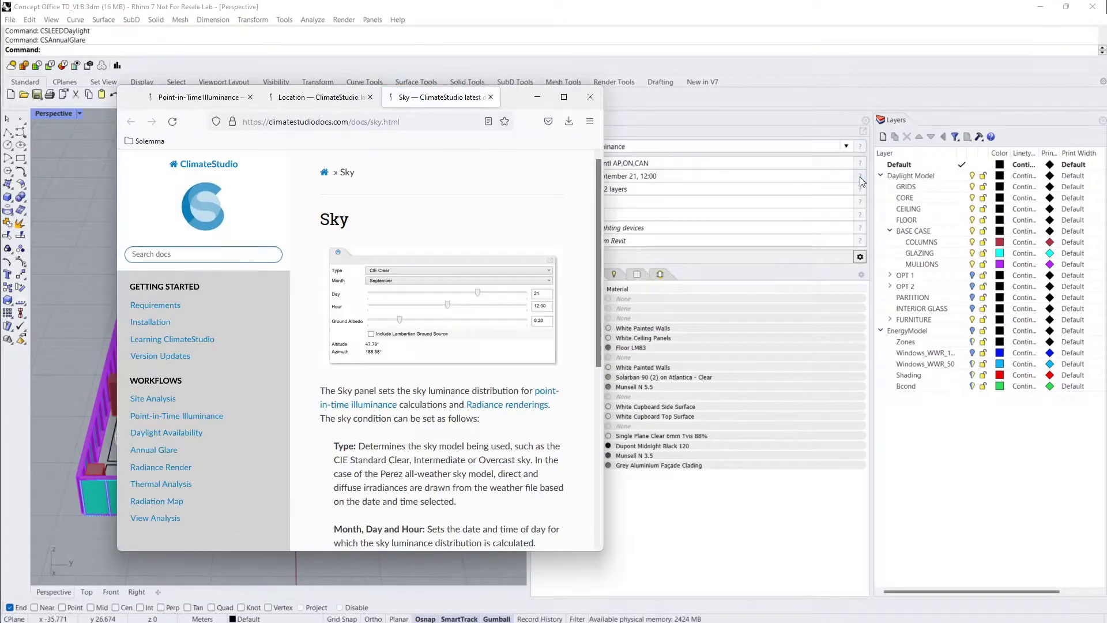
pyautogui.click(859, 189)
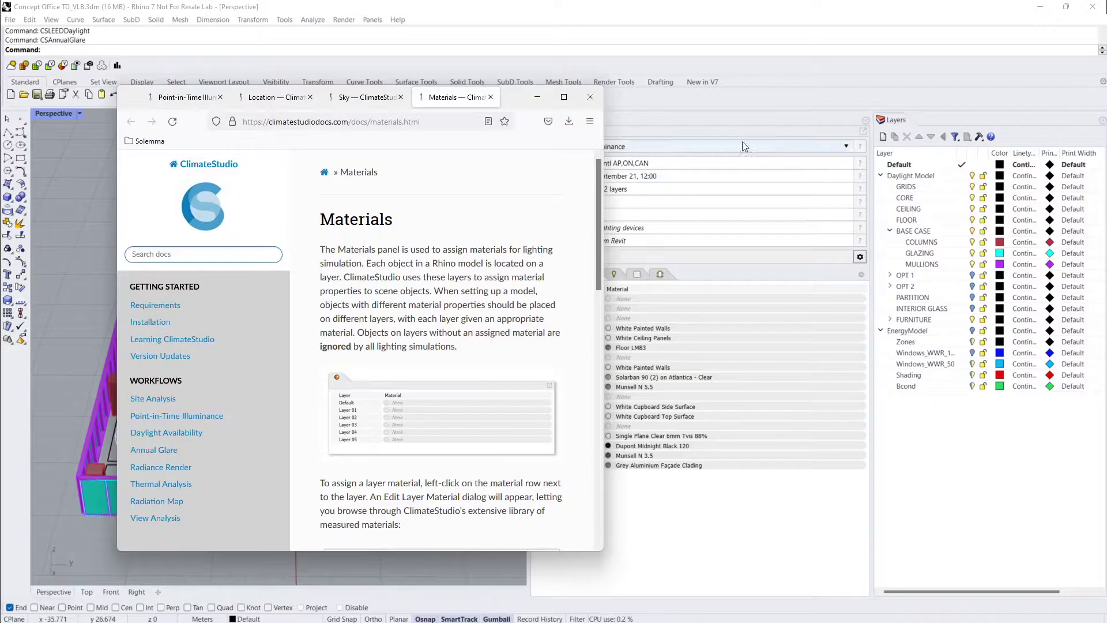
pyautogui.click(590, 96)
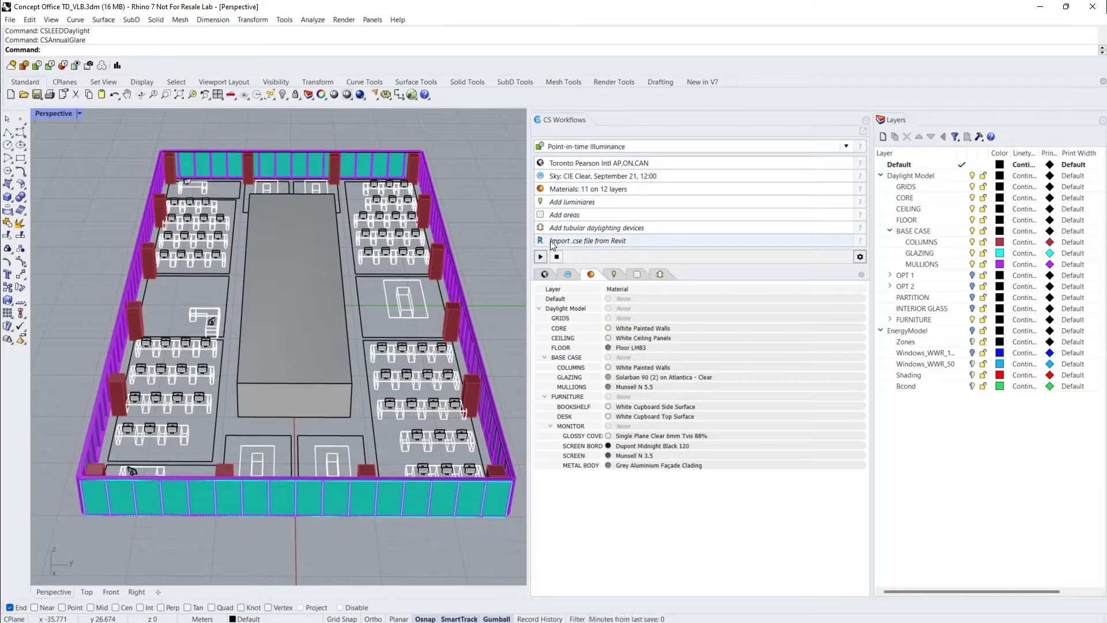
pyautogui.click(544, 276)
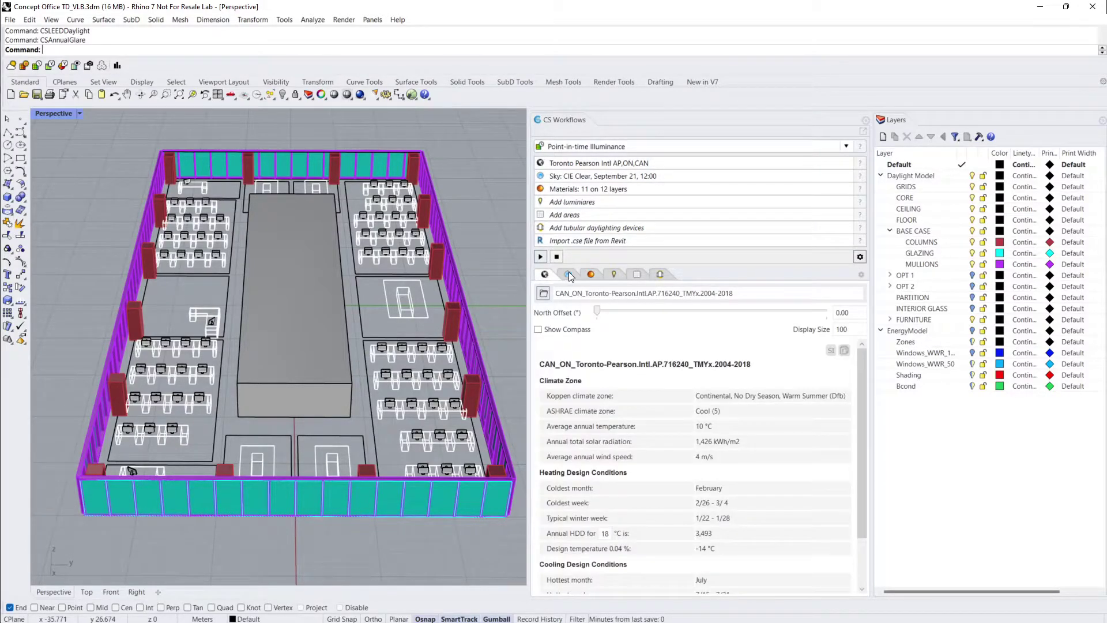
pyautogui.click(568, 273)
pyautogui.click(592, 275)
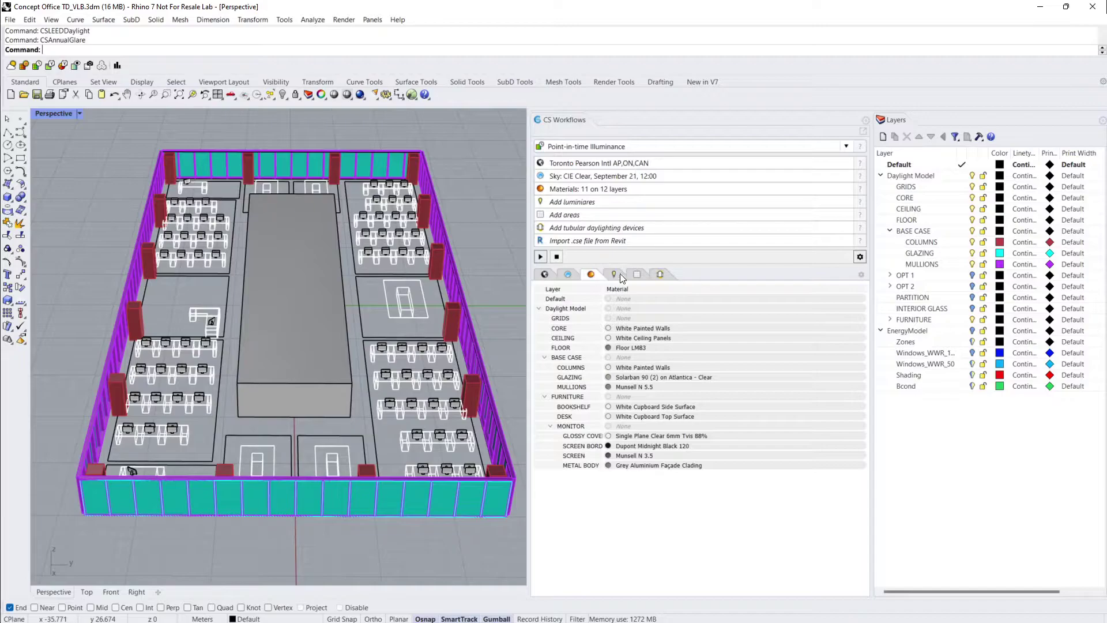
pyautogui.click(859, 275)
pyautogui.click(895, 281)
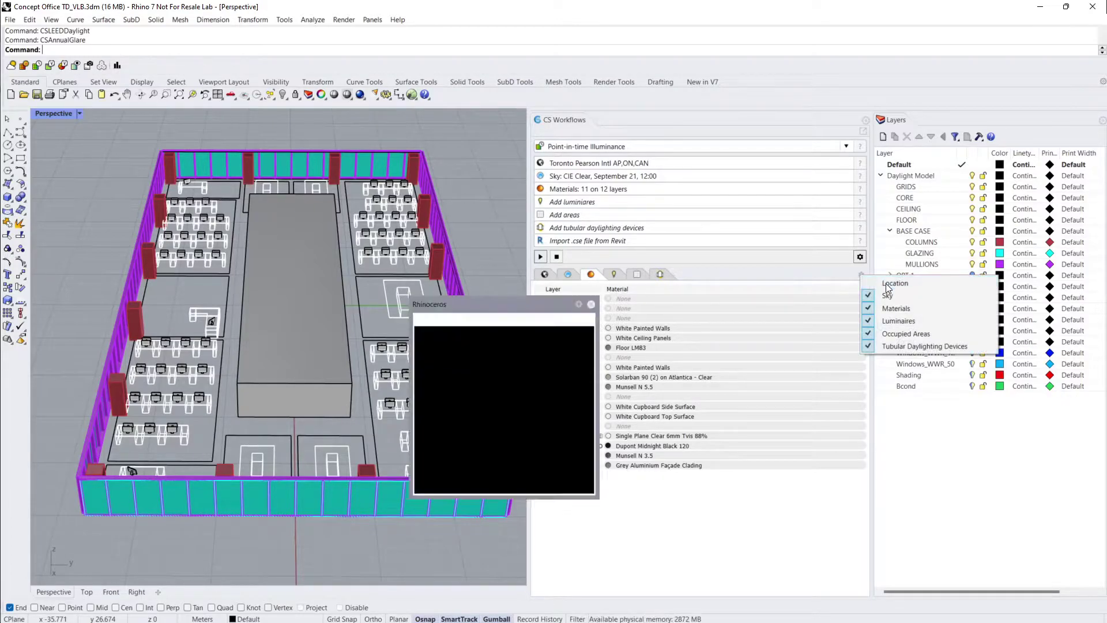
pyautogui.click(860, 275)
pyautogui.click(866, 281)
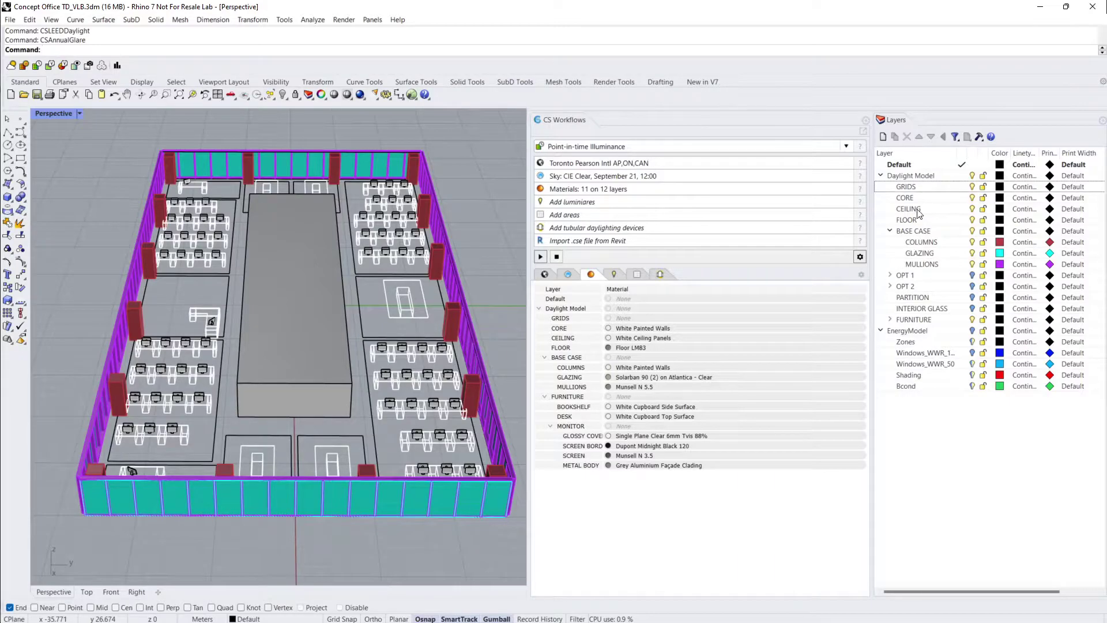
# Collapse and re-expand the Daylight Model and EnergyModel layer groups.
pyautogui.click(880, 331)
pyautogui.click(880, 176)
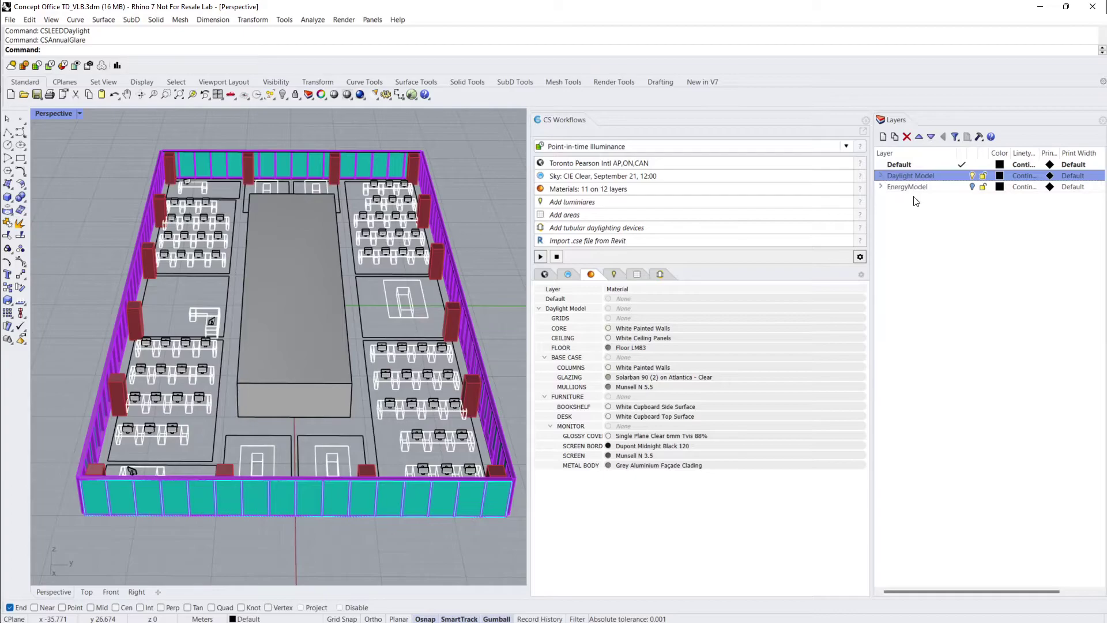
pyautogui.click(917, 205)
pyautogui.click(929, 176)
pyautogui.click(943, 188)
pyautogui.click(881, 187)
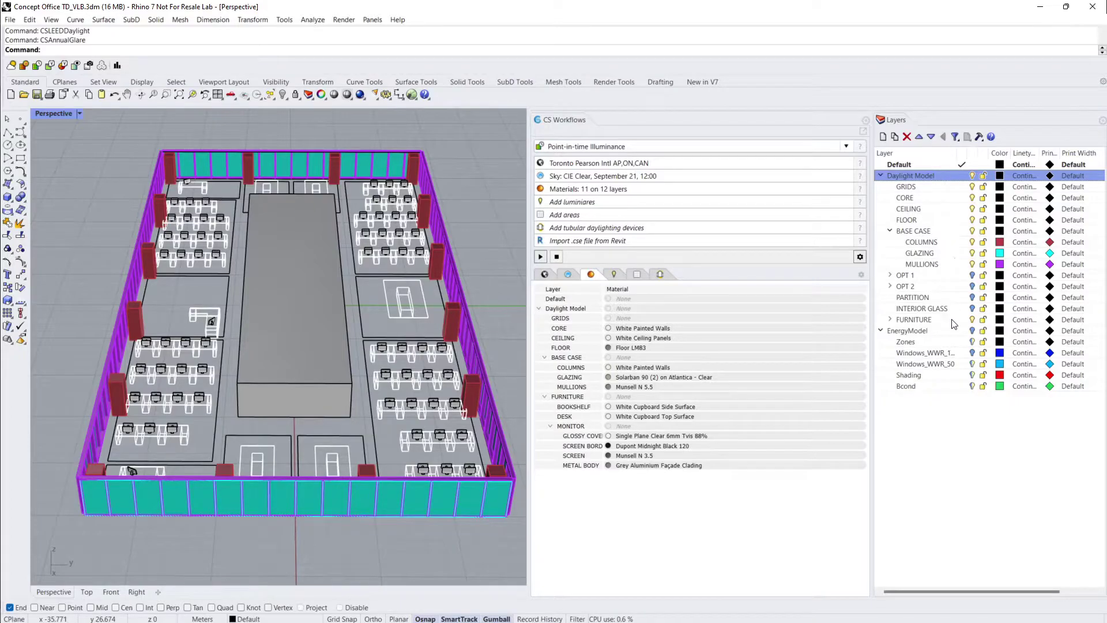
# Inspect the MULLIONS and EnergyModel layers, then turn off the Daylight Model layer.
pyautogui.click(936, 254)
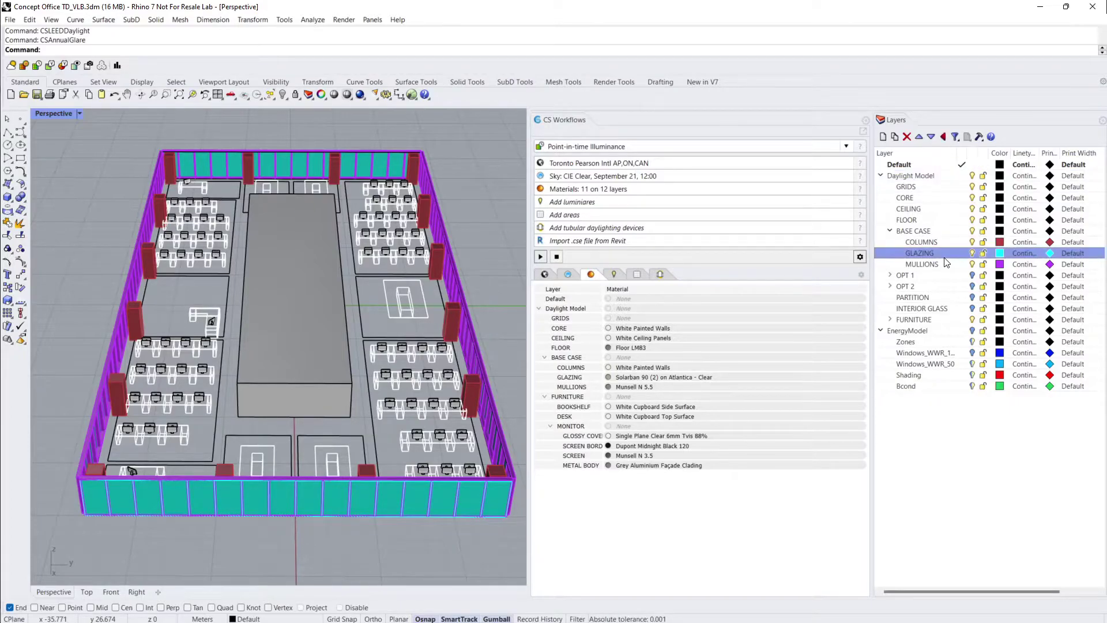
pyautogui.click(974, 331)
pyautogui.click(973, 176)
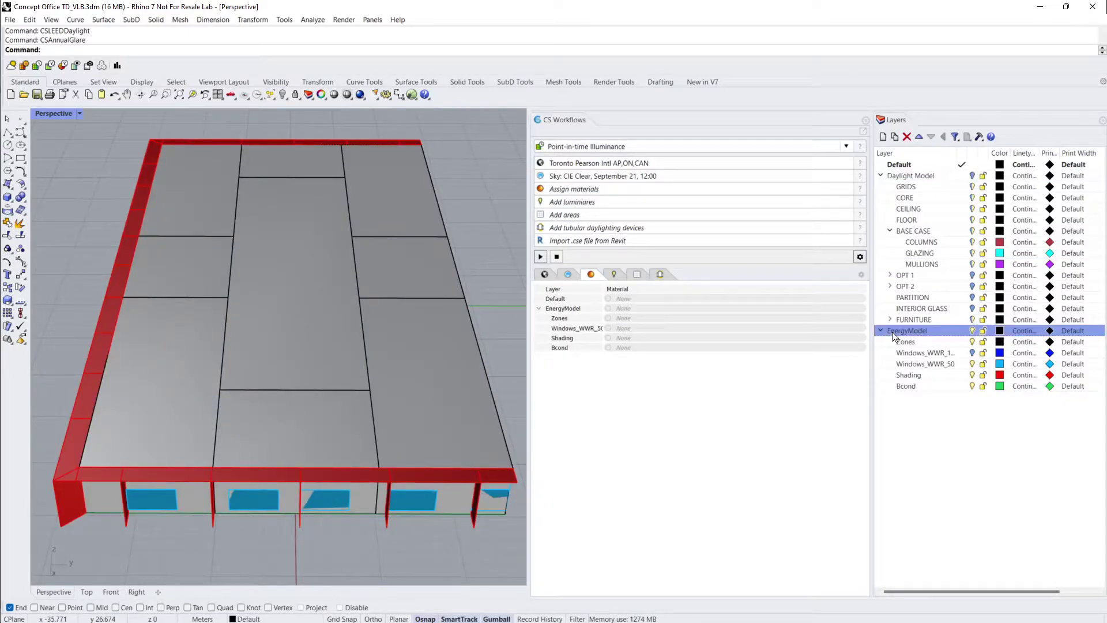
# Browse the EnergyModel windows, Shading and Bcond sublayers, ending on EnergyModel.
pyautogui.click(946, 341)
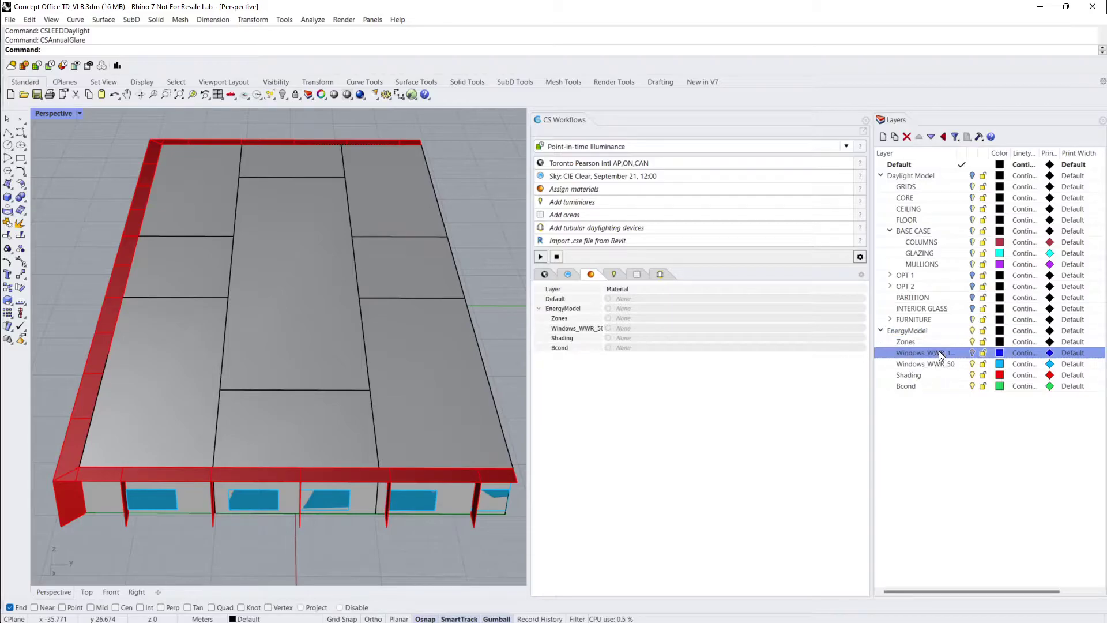
pyautogui.click(940, 362)
pyautogui.click(934, 386)
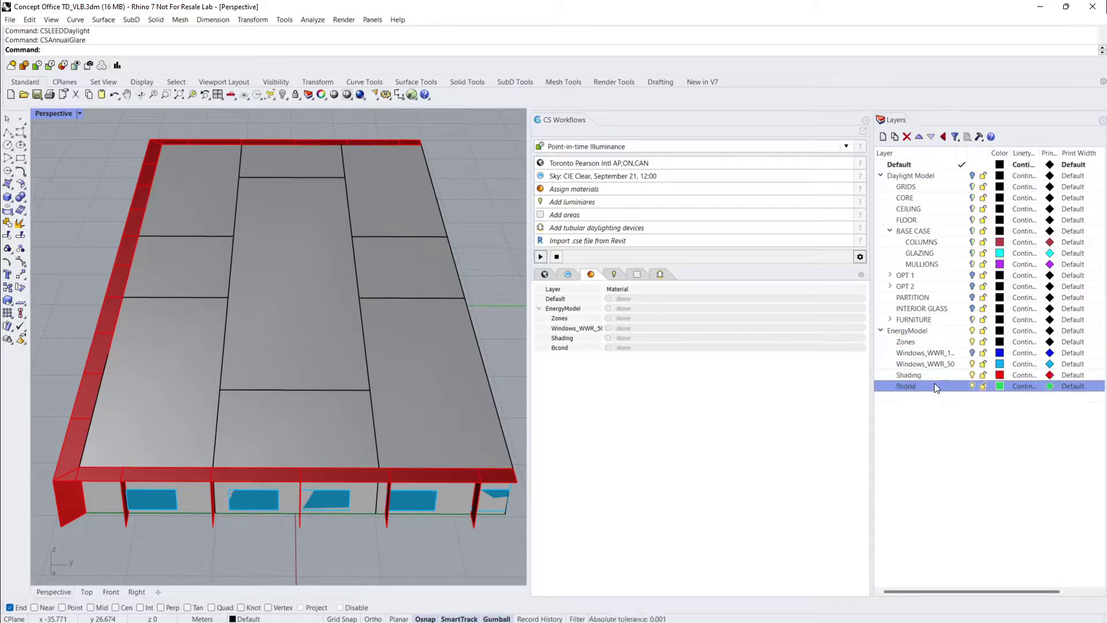
pyautogui.click(953, 331)
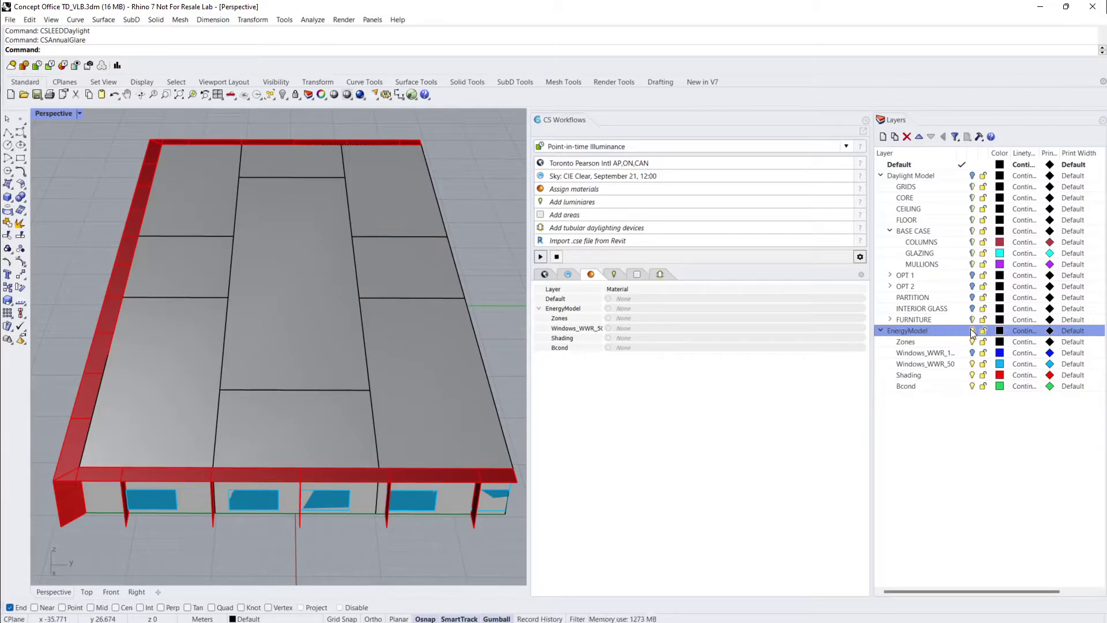
# Turn off EnergyModel, turn Daylight Model back on, and clear the layer selection.
pyautogui.click(972, 330)
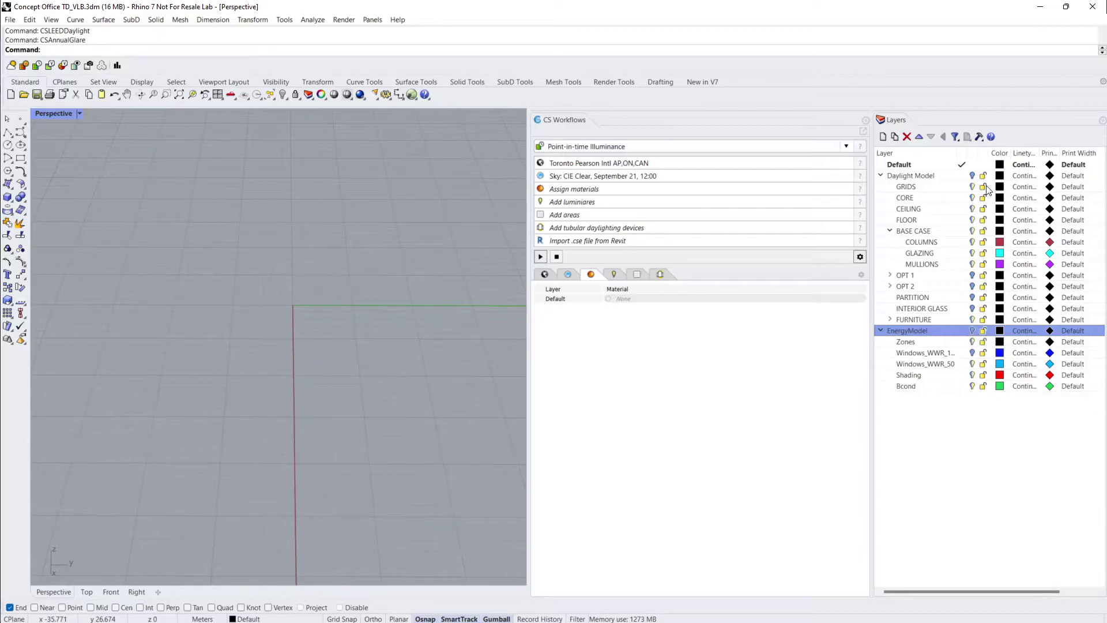
pyautogui.click(972, 176)
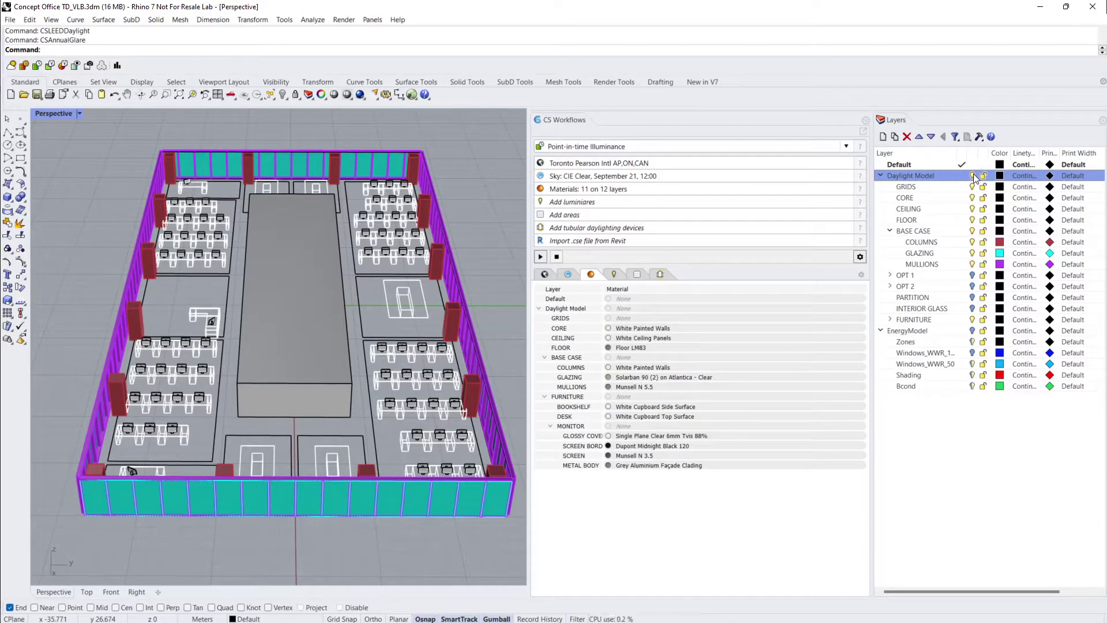
pyautogui.click(921, 439)
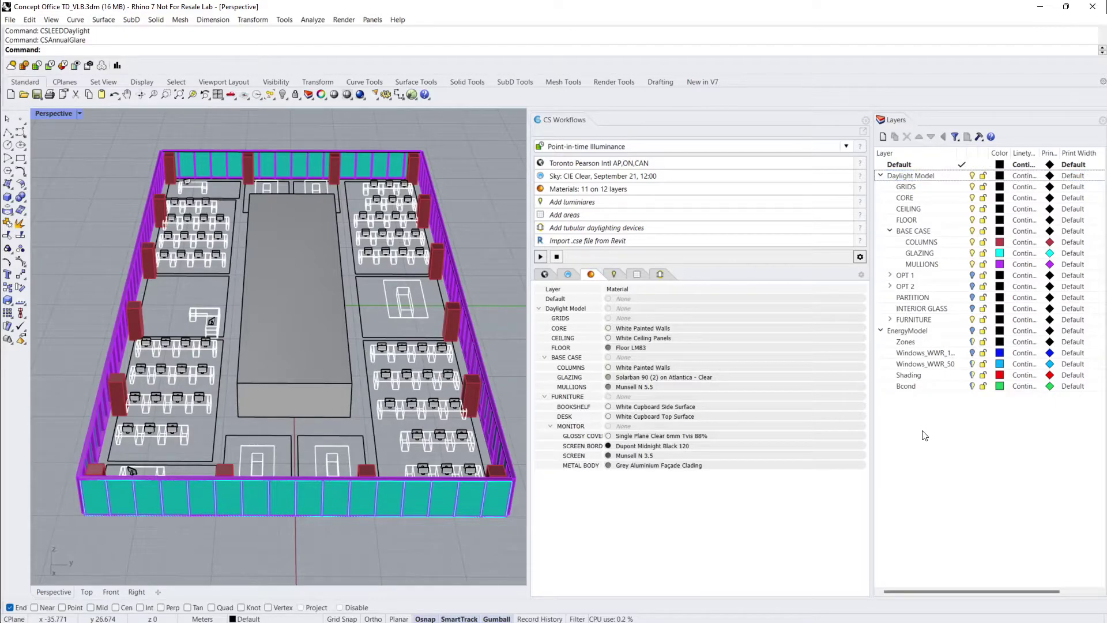
# Set the workflow to Daylight Availability with the Custom daylight standard.
pyautogui.click(668, 146)
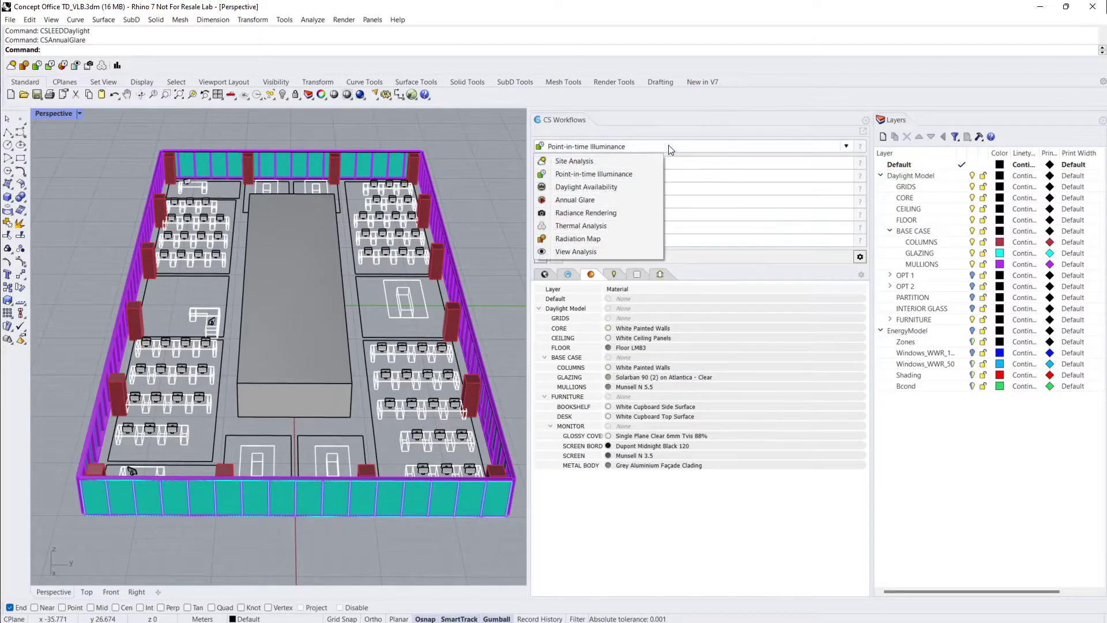
pyautogui.click(604, 186)
pyautogui.click(604, 159)
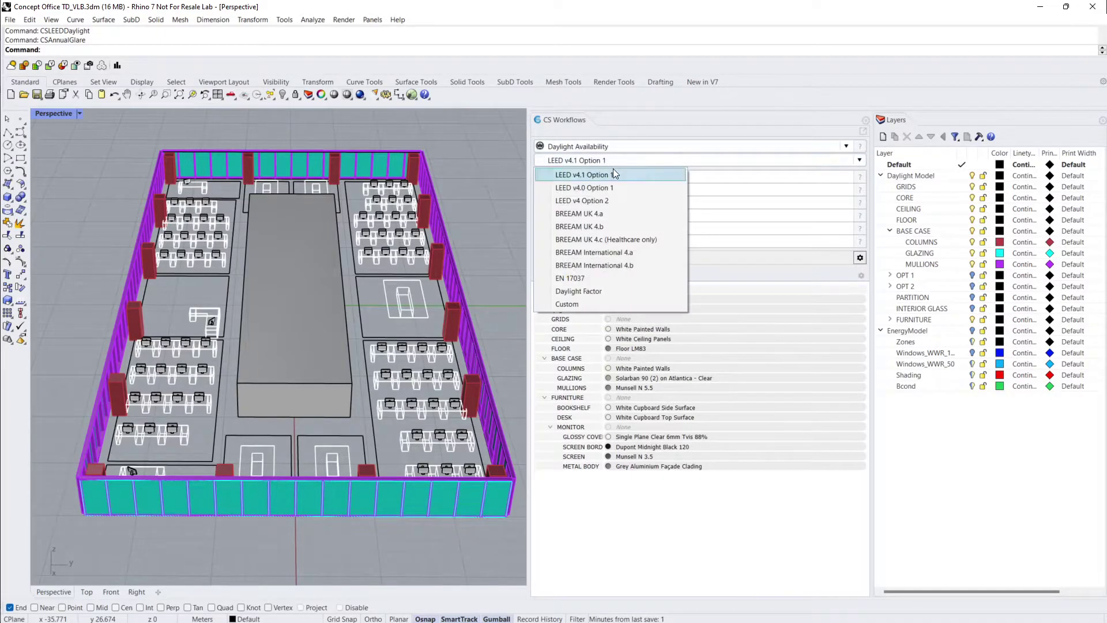
pyautogui.click(618, 302)
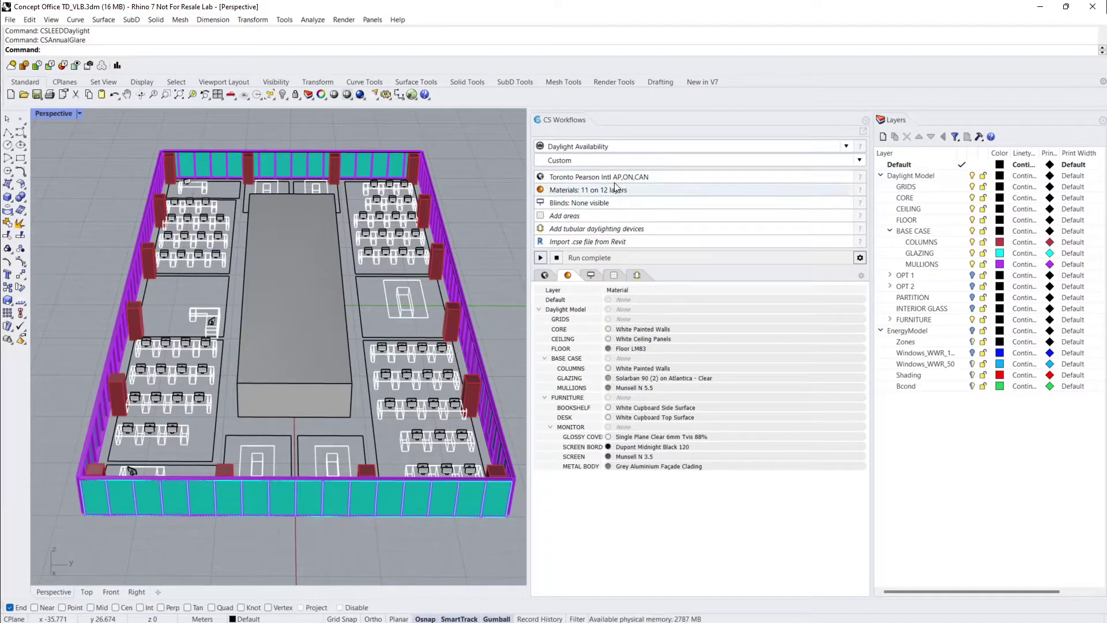
# Assign operable blinds to all 92 windows on the GLAZING layer.
pyautogui.click(587, 204)
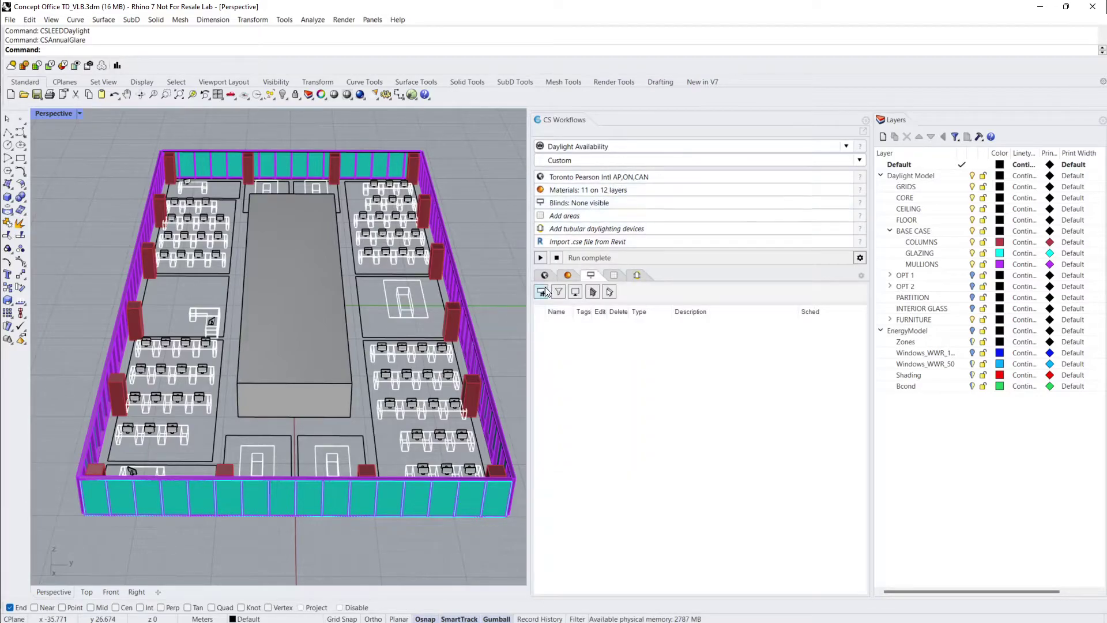
pyautogui.click(932, 252)
pyautogui.rightClick(932, 252)
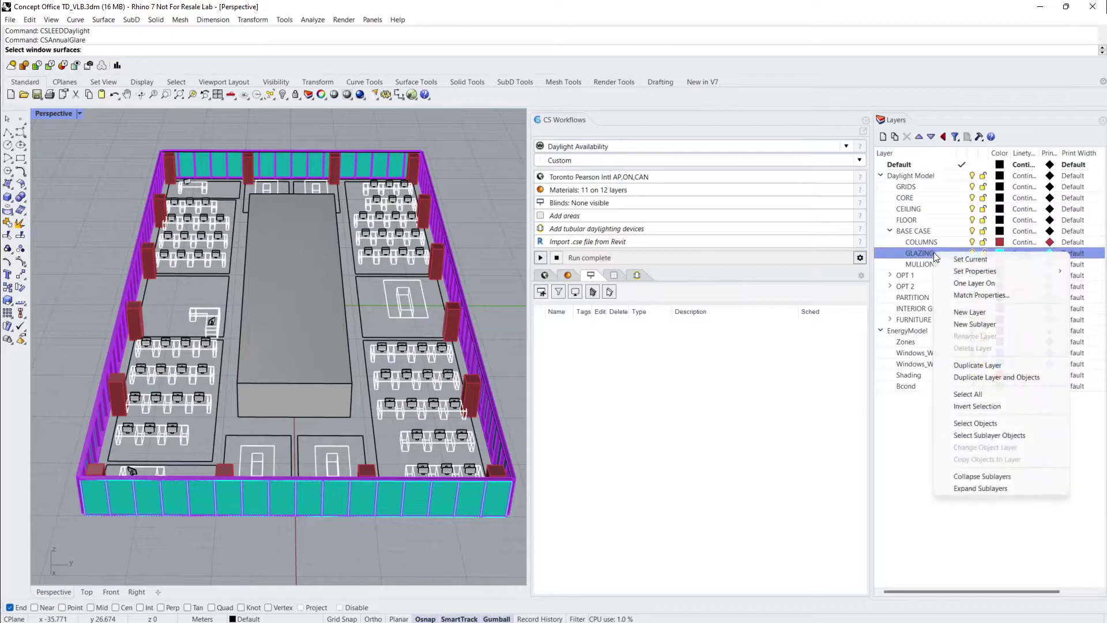
pyautogui.click(979, 423)
pyautogui.press('Return')
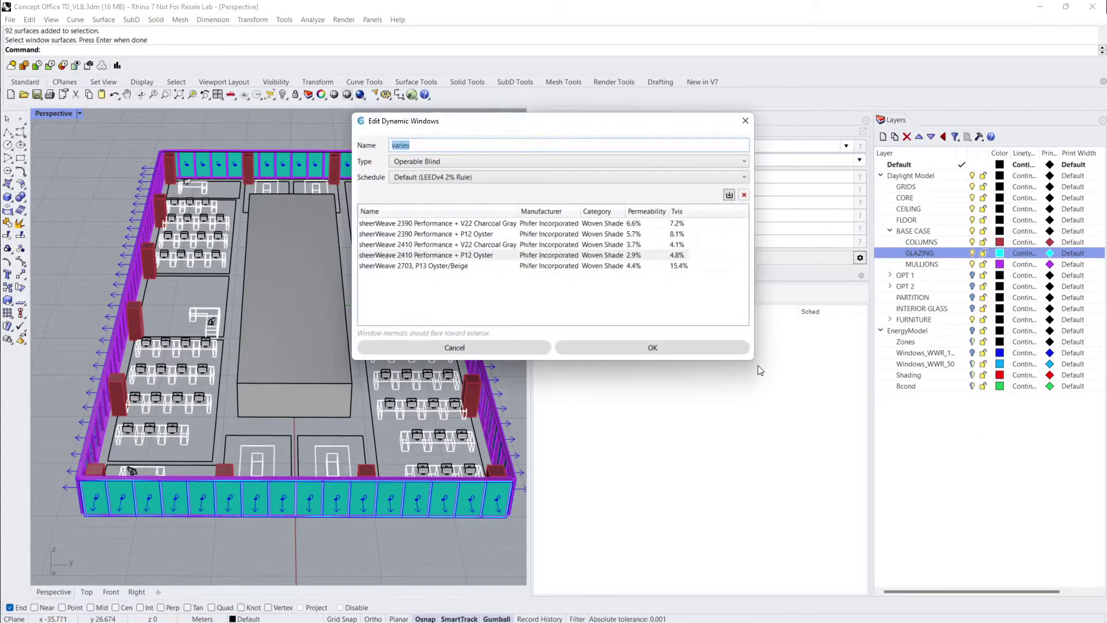
pyautogui.click(686, 348)
# Define the 12 GRIDS layer surfaces as occupied areas with sensors.
pyautogui.click(580, 217)
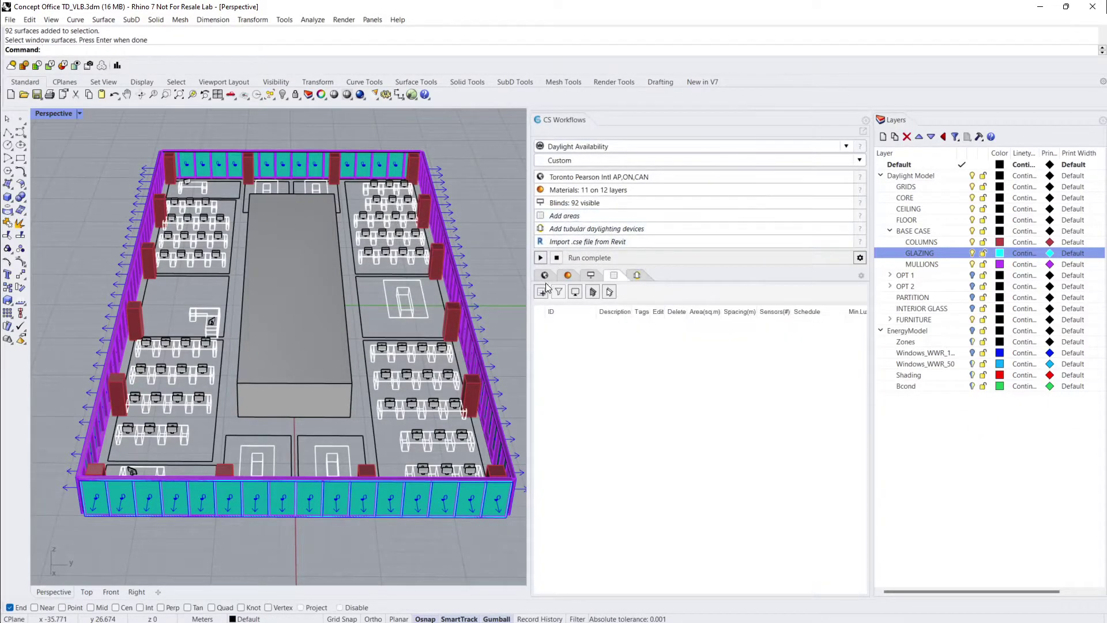
pyautogui.click(926, 186)
pyautogui.rightClick(925, 186)
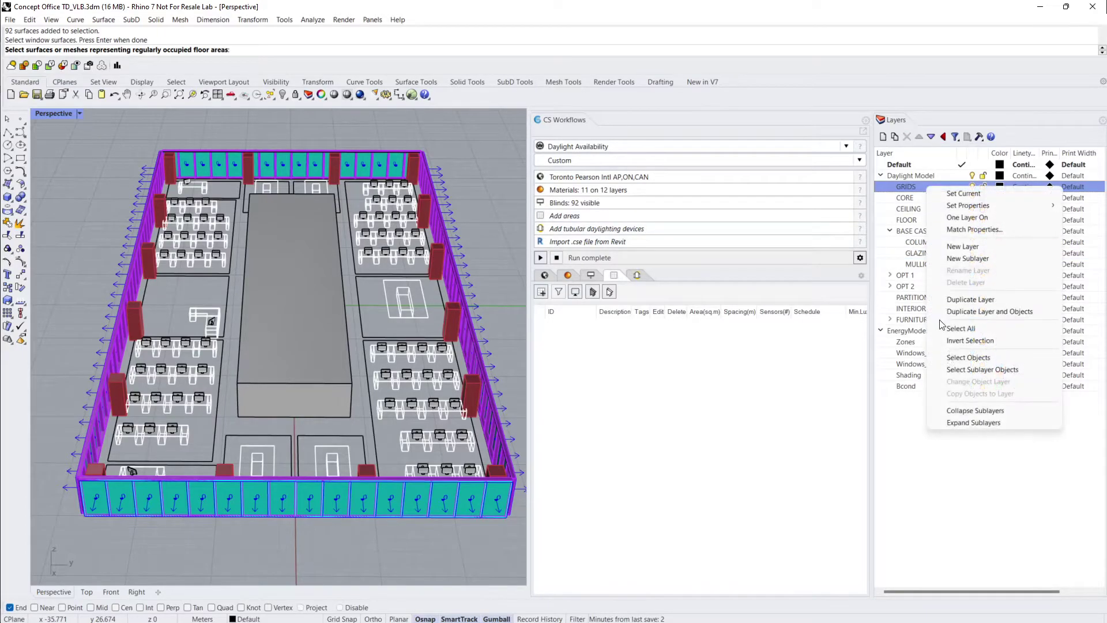
pyautogui.click(967, 358)
pyautogui.press('Return')
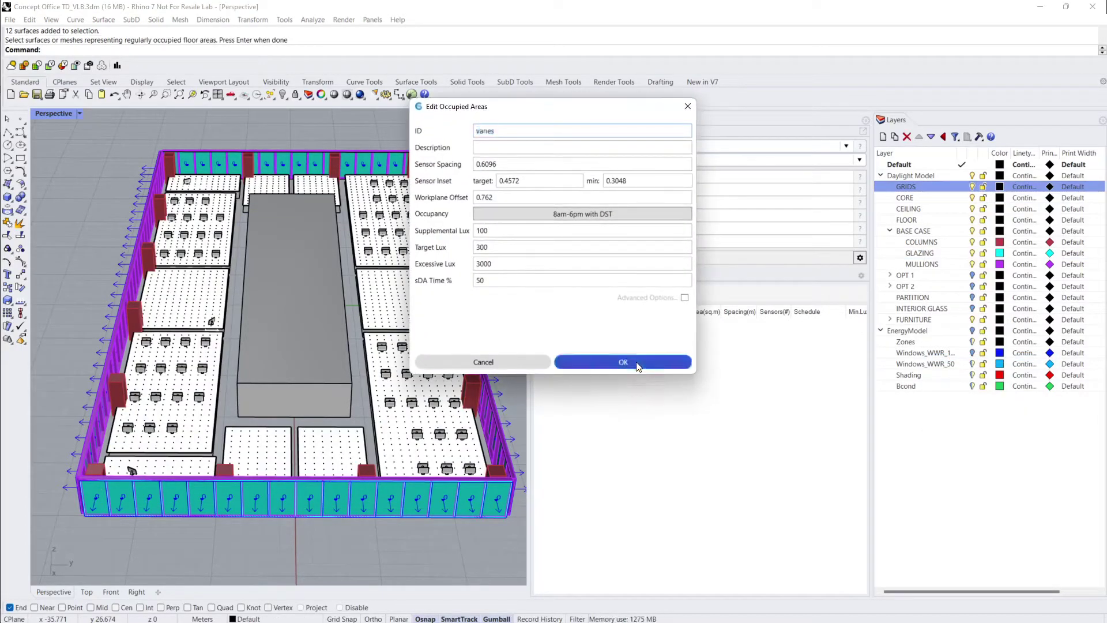
pyautogui.click(634, 361)
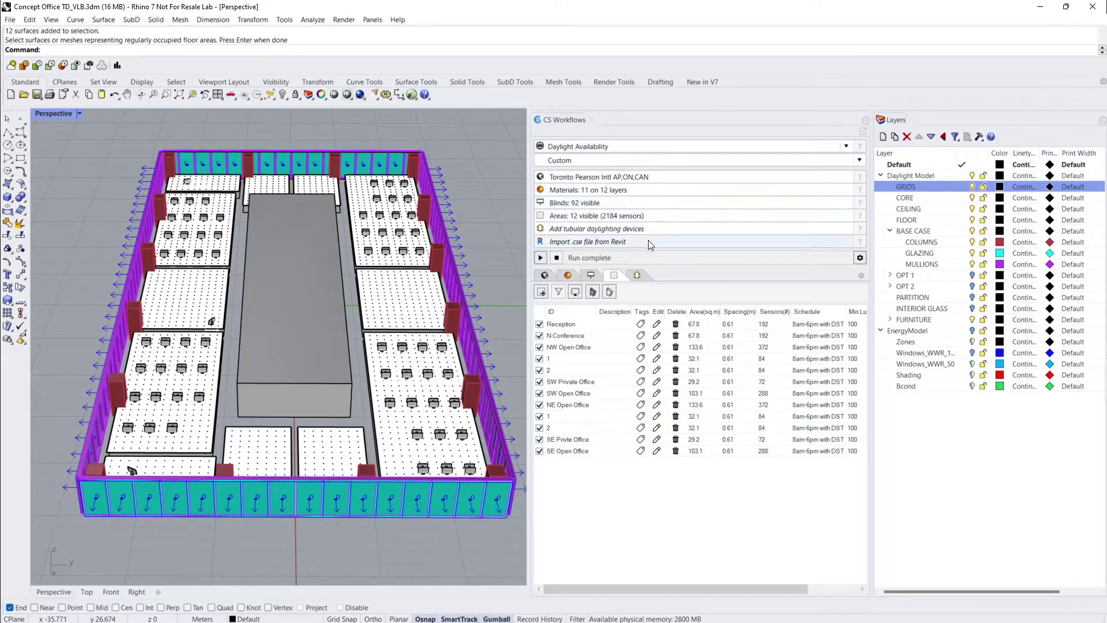
# Run the Daylight Availability simulation and enlarge the CS Results panel.
pyautogui.click(541, 260)
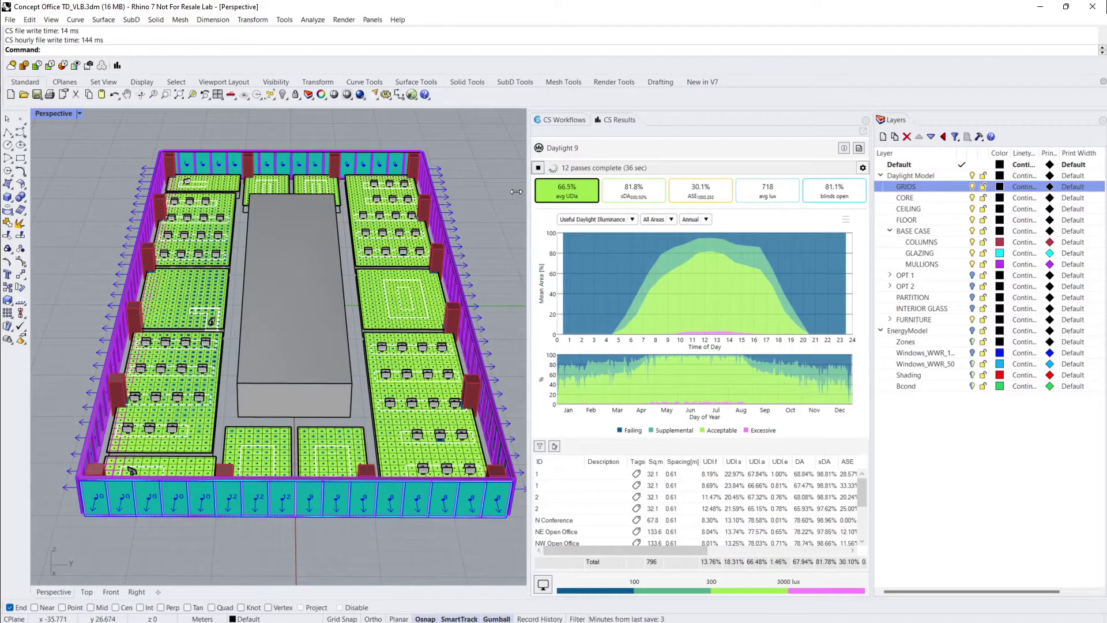
pyautogui.moveTo(530, 196); pyautogui.dragTo(518, 196)
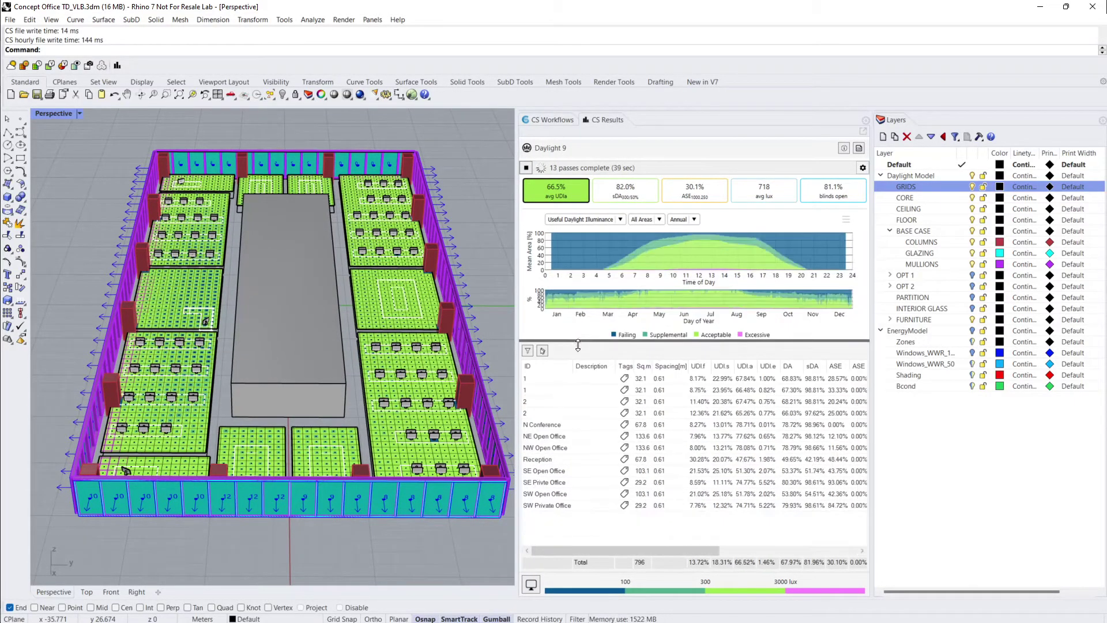
pyautogui.moveTo(586, 428); pyautogui.dragTo(587, 403)
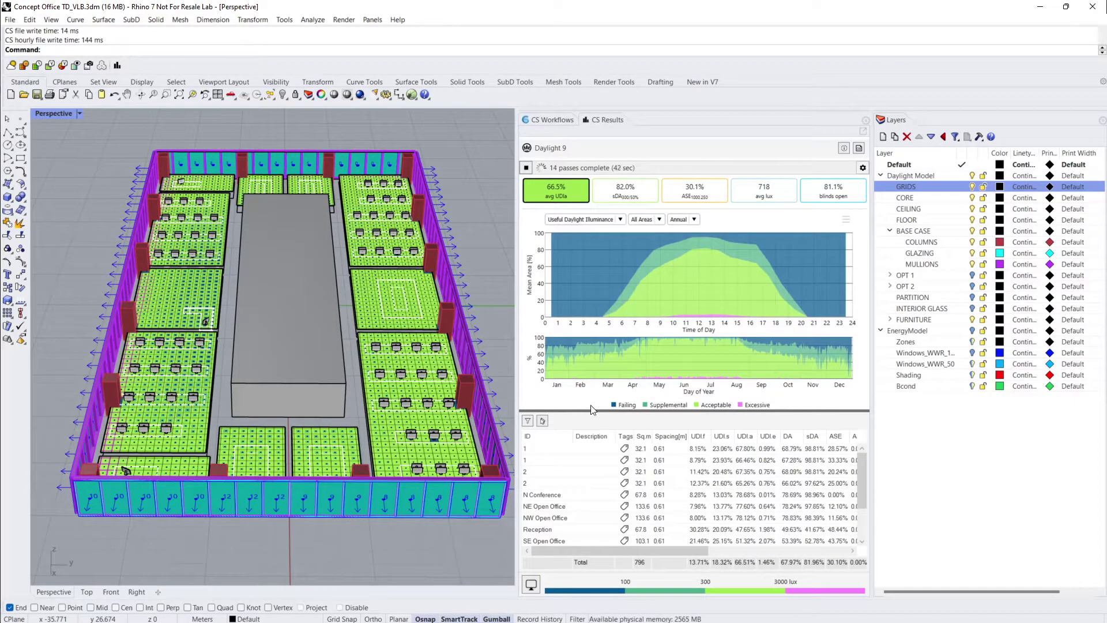
# Show Specific Day results for Jan 1 at 16:30.
pyautogui.click(694, 218)
pyautogui.click(719, 236)
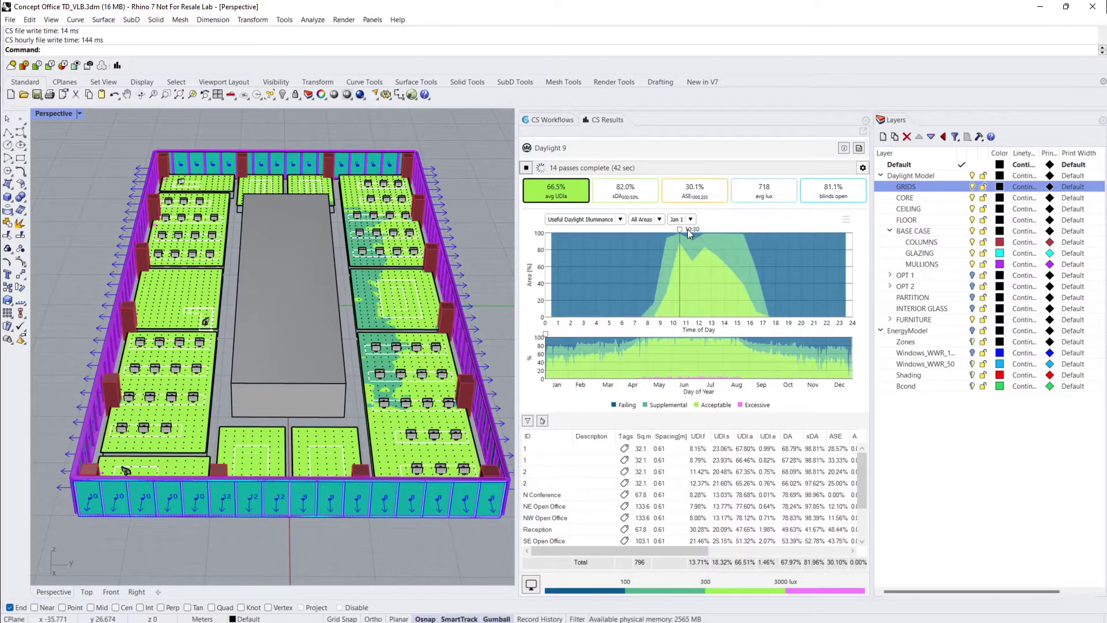
pyautogui.moveTo(681, 228); pyautogui.dragTo(754, 240)
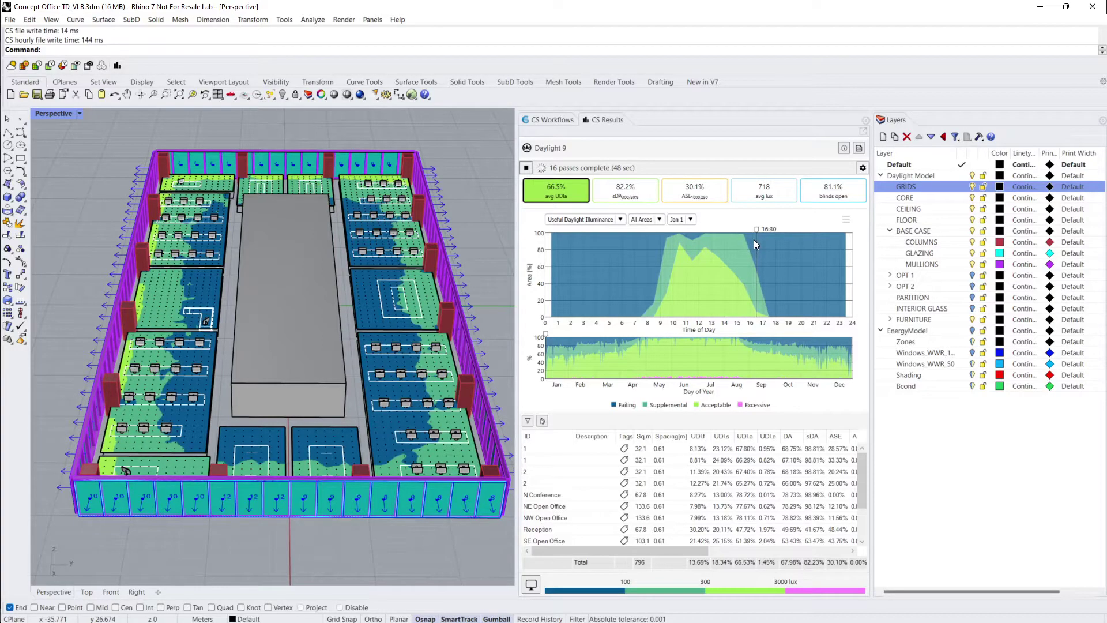
pyautogui.click(713, 195)
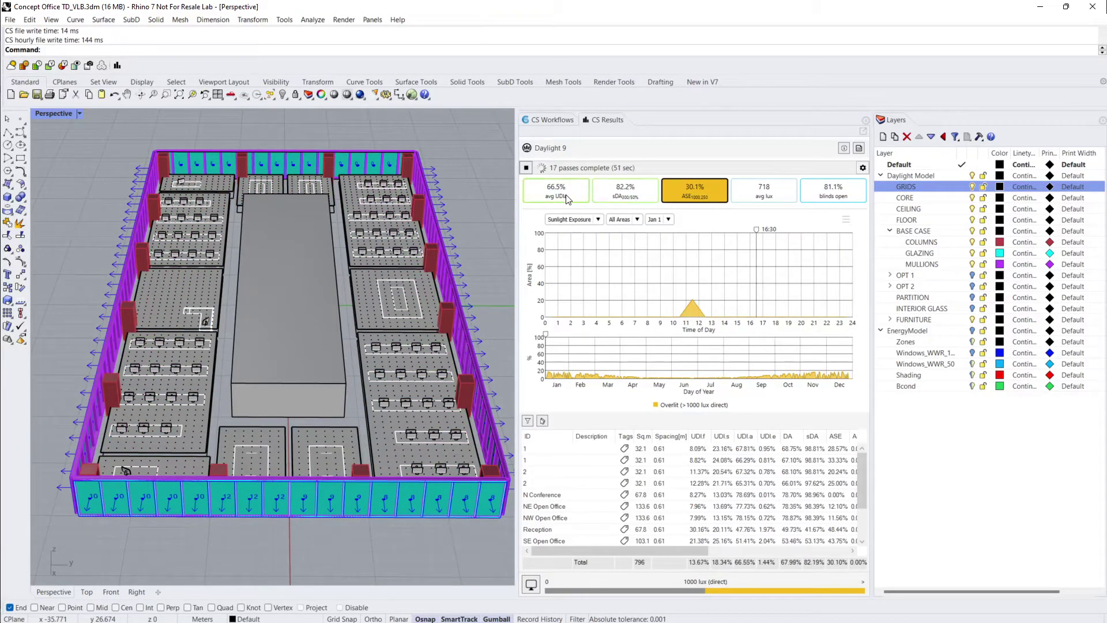
pyautogui.click(569, 199)
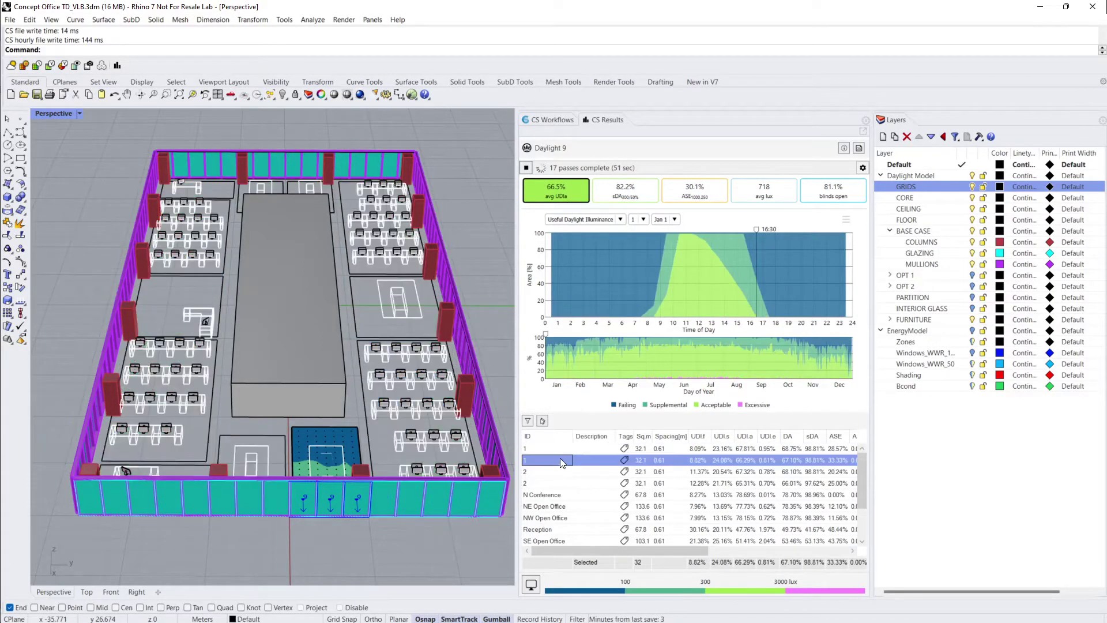
pyautogui.click(561, 471)
pyautogui.moveTo(564, 478); pyautogui.dragTo(549, 491)
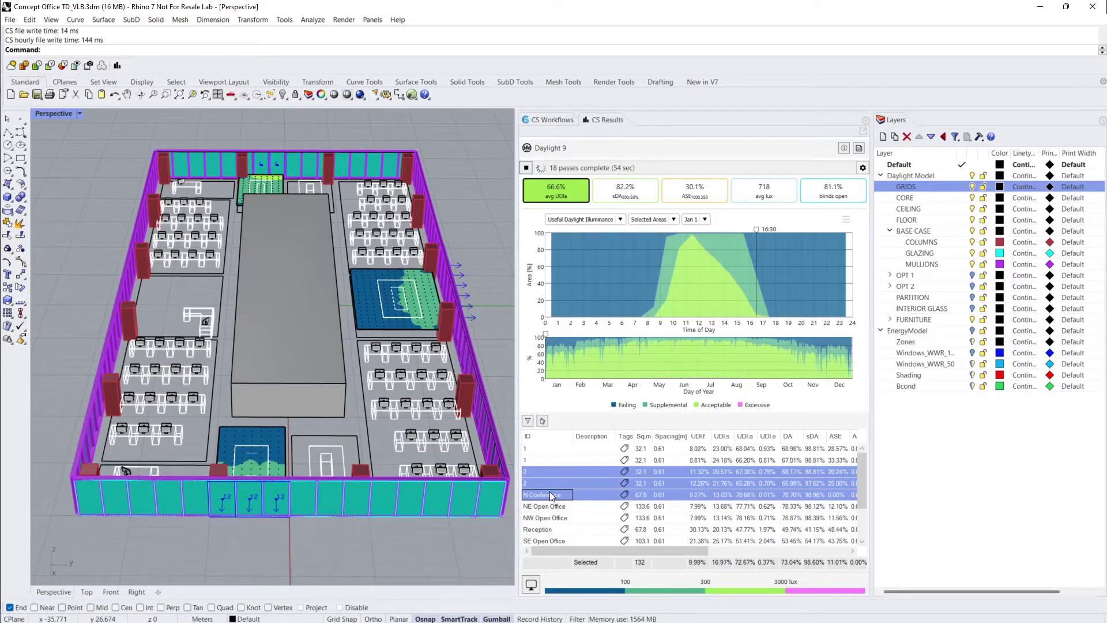
pyautogui.click(542, 420)
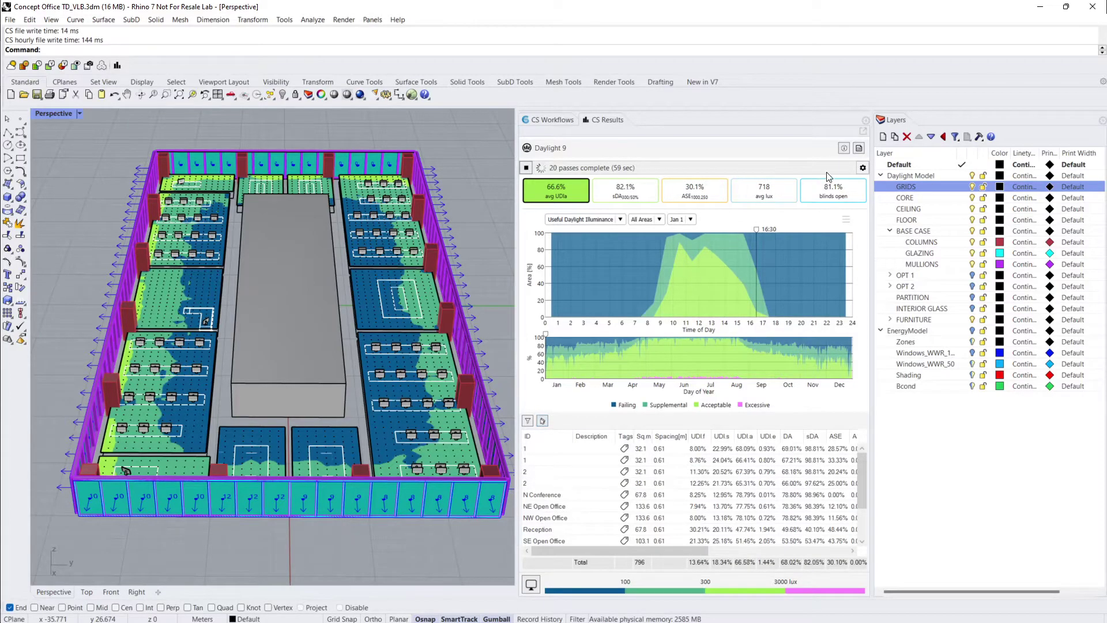
pyautogui.click(858, 149)
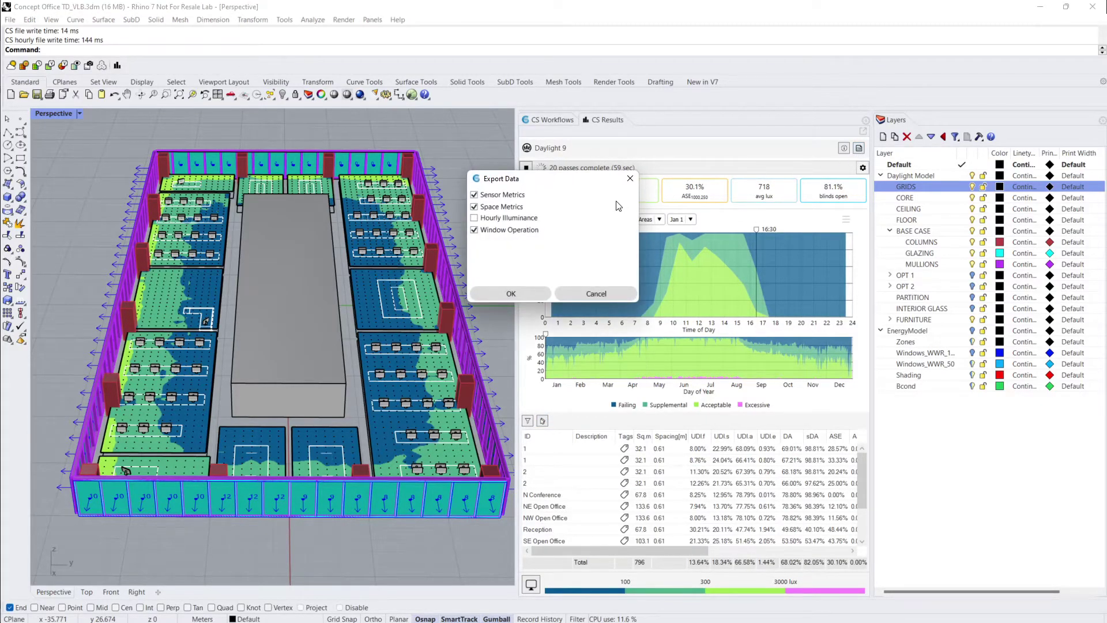
pyautogui.click(579, 294)
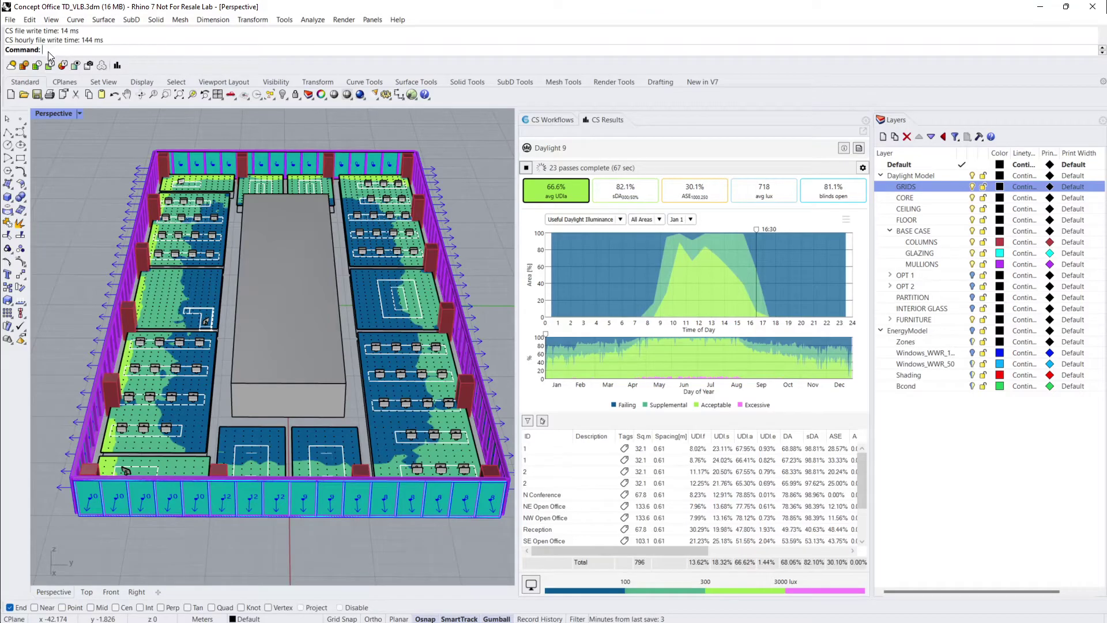
pyautogui.write('CSSiteAnalysis')
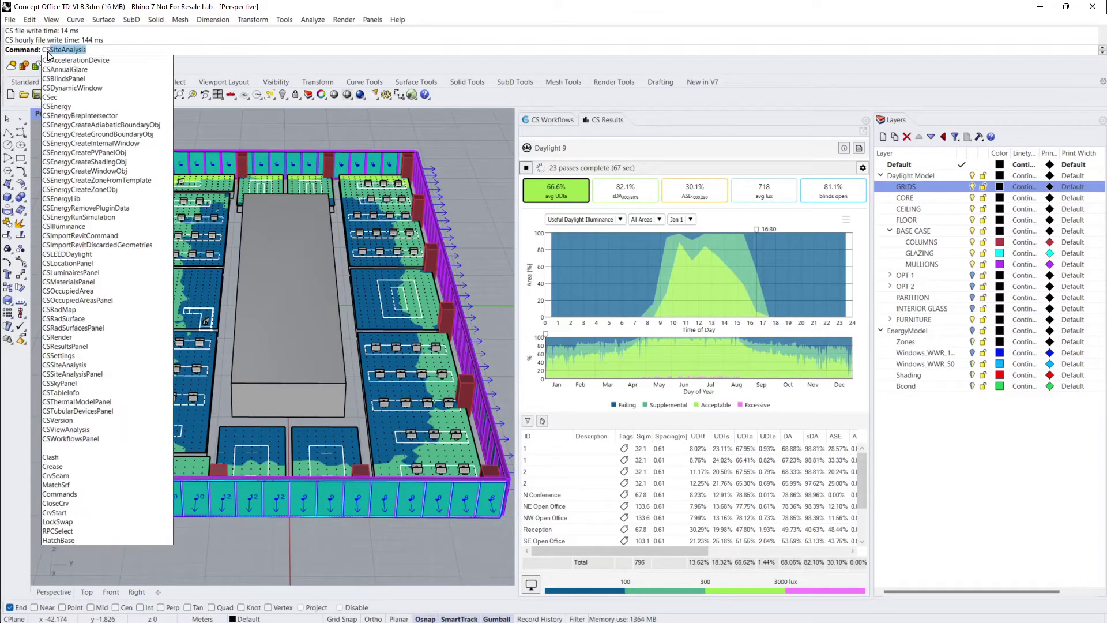
pyautogui.click(99, 420)
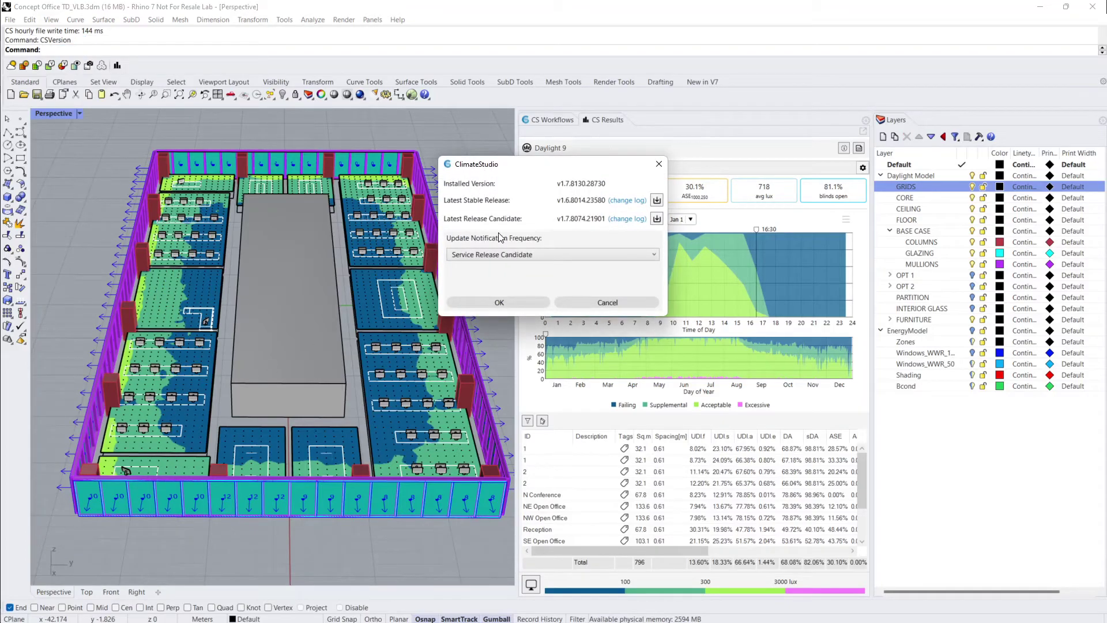
pyautogui.click(659, 164)
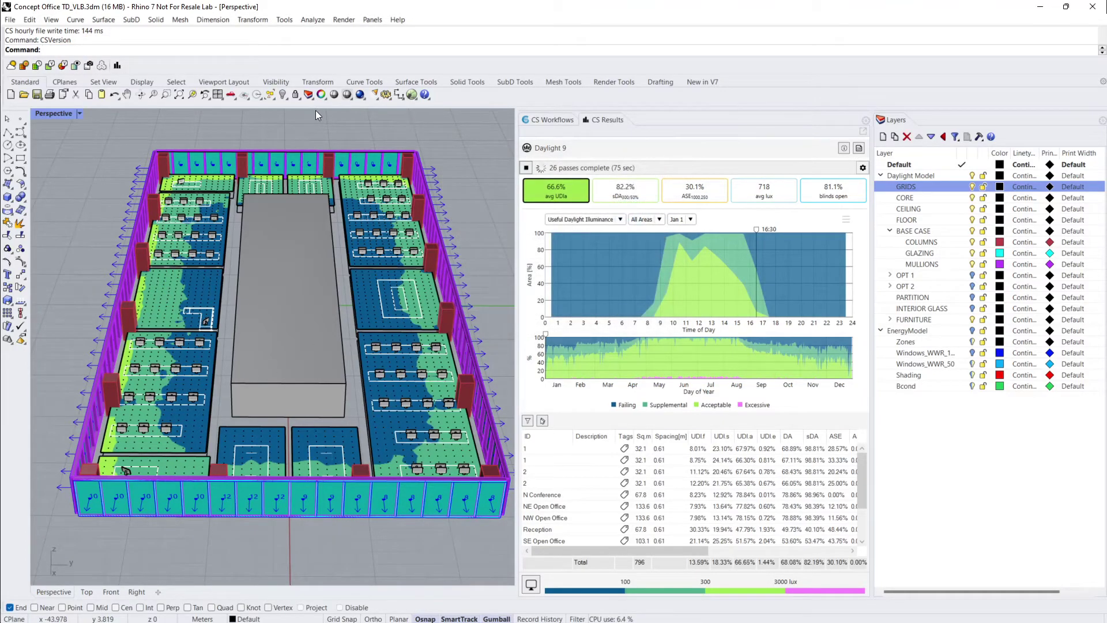
pyautogui.write('CSSettings')
pyautogui.press('Return')
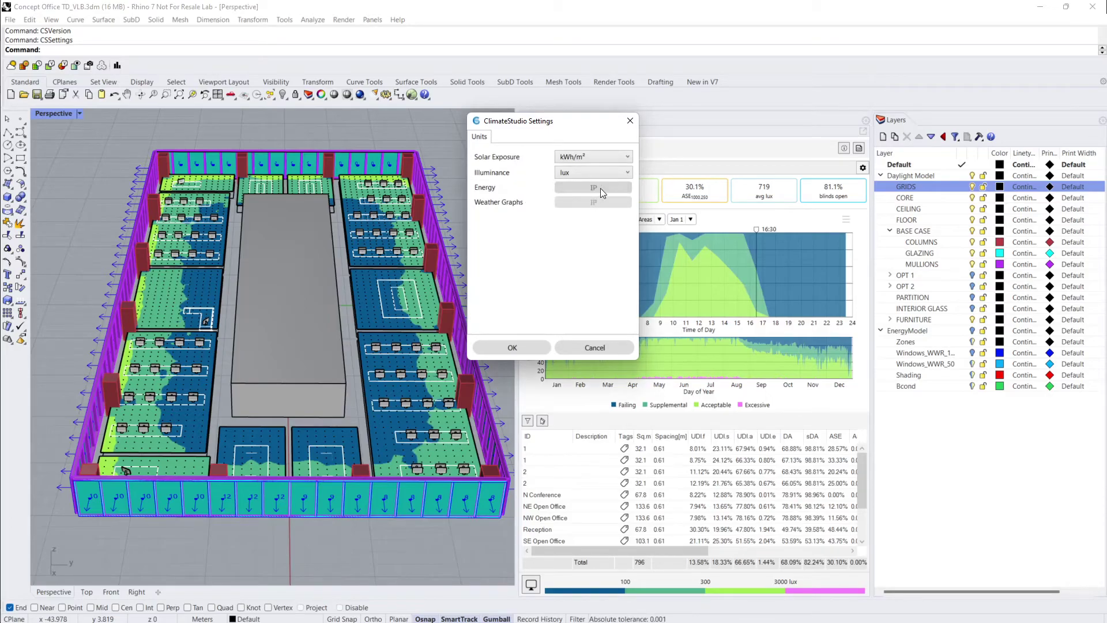
pyautogui.click(516, 346)
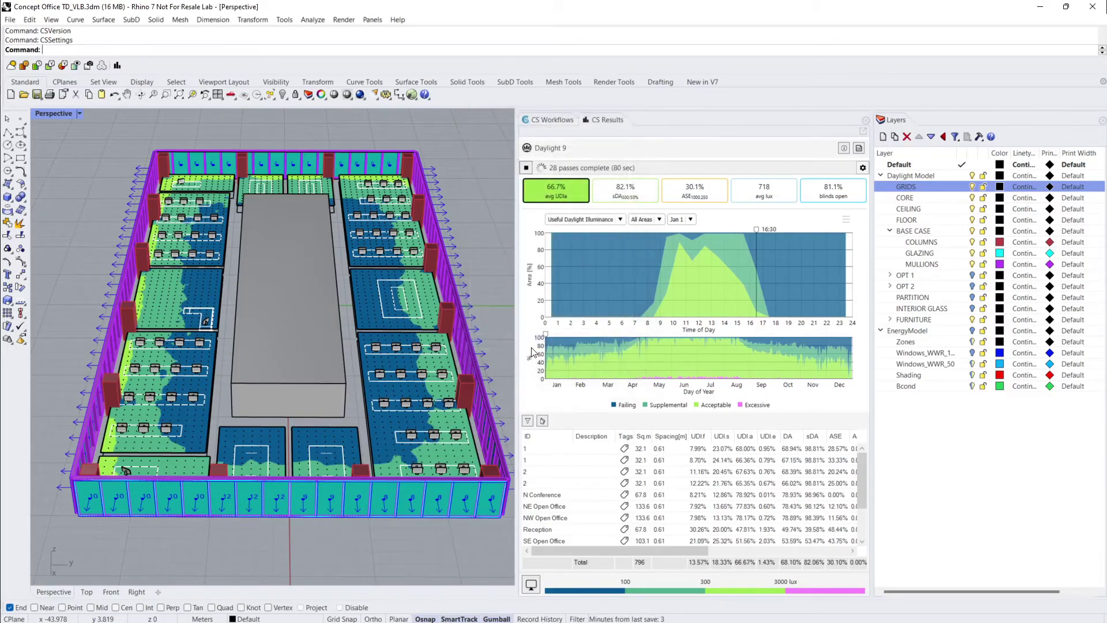